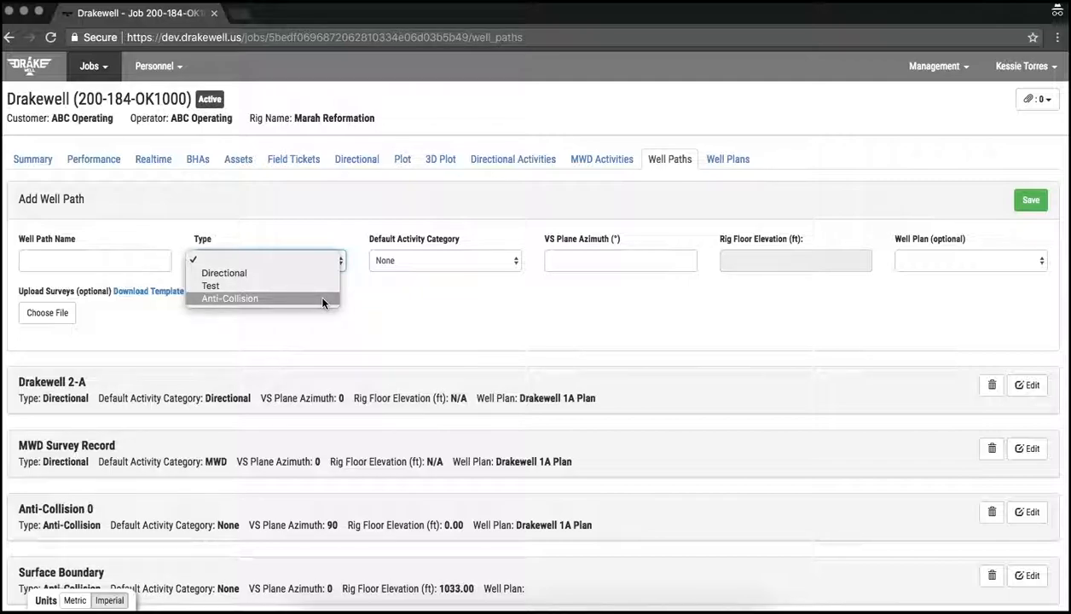
# Examine the types and default activity categories of the existing well paths, along with the job's directional activities and directional survey data.
pyautogui.click(377, 288)
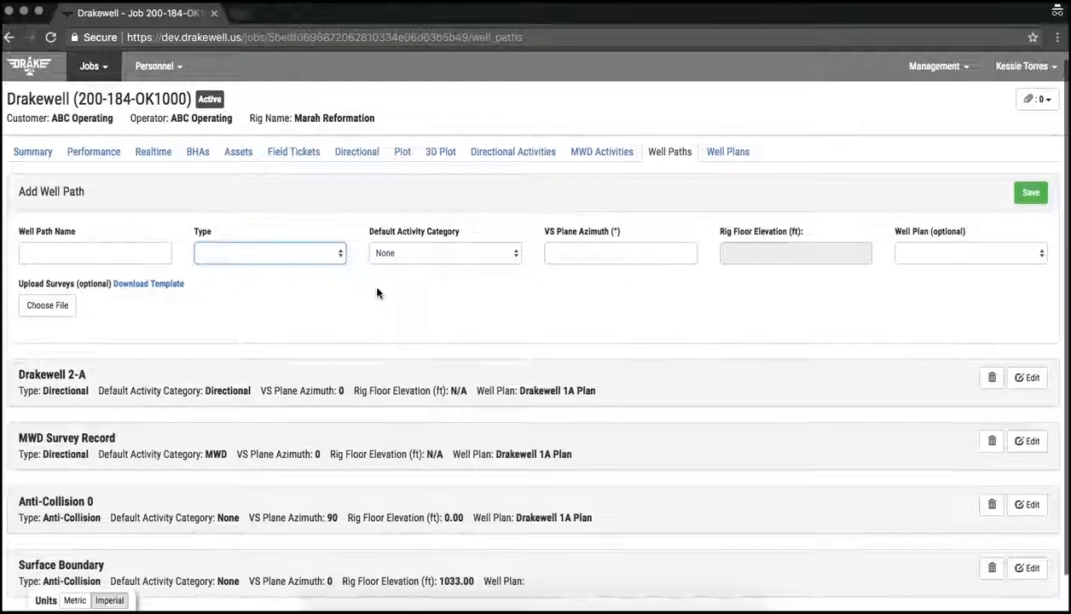
pyautogui.scroll(-1, 377, 293)
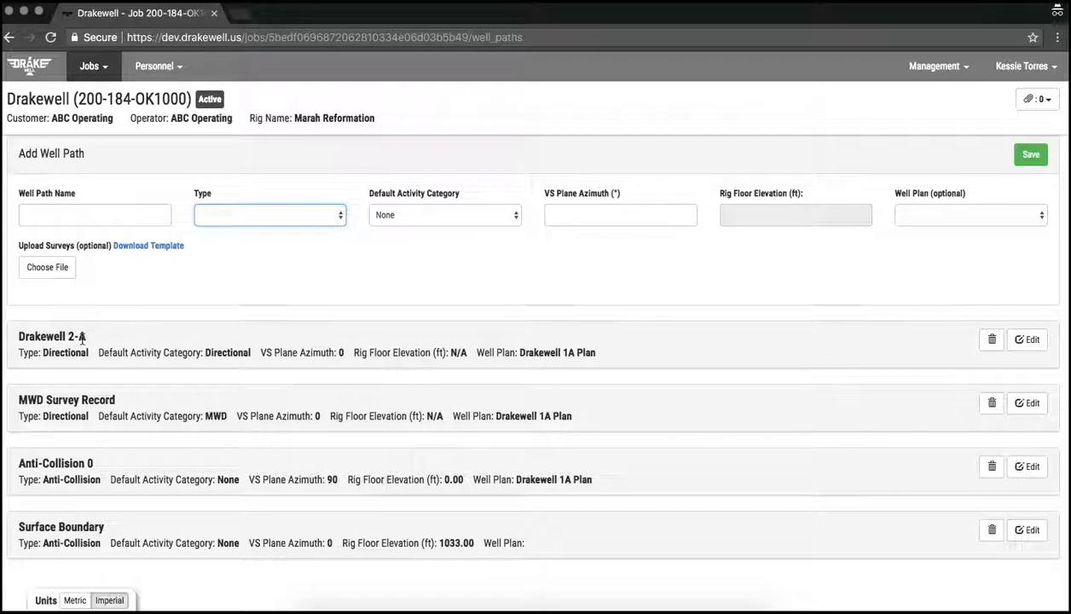
pyautogui.scroll(1, 81, 335)
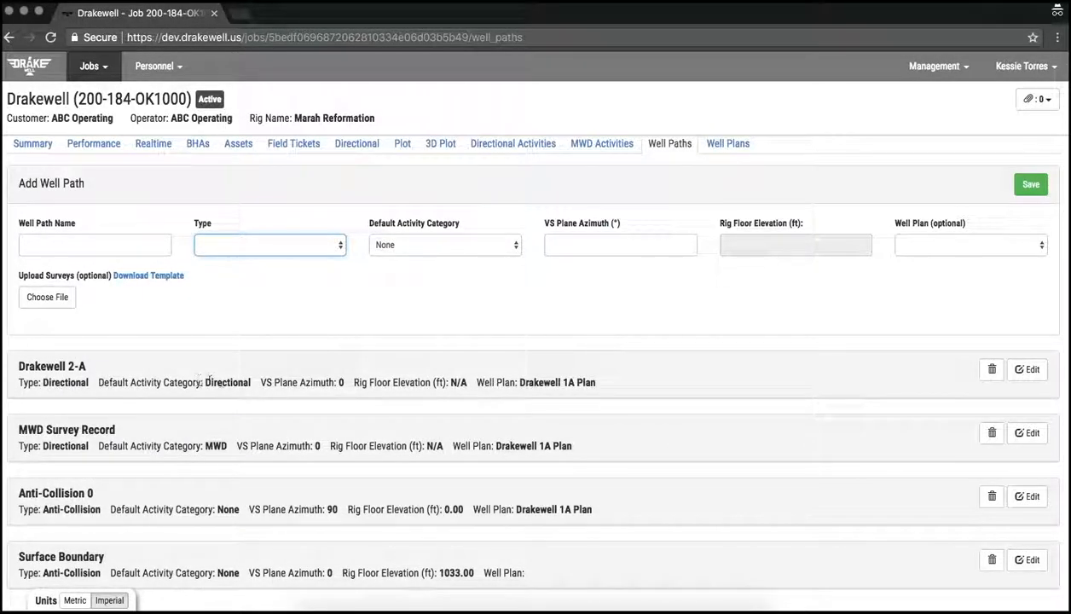
pyautogui.moveTo(250, 382); pyautogui.dragTo(100, 382)
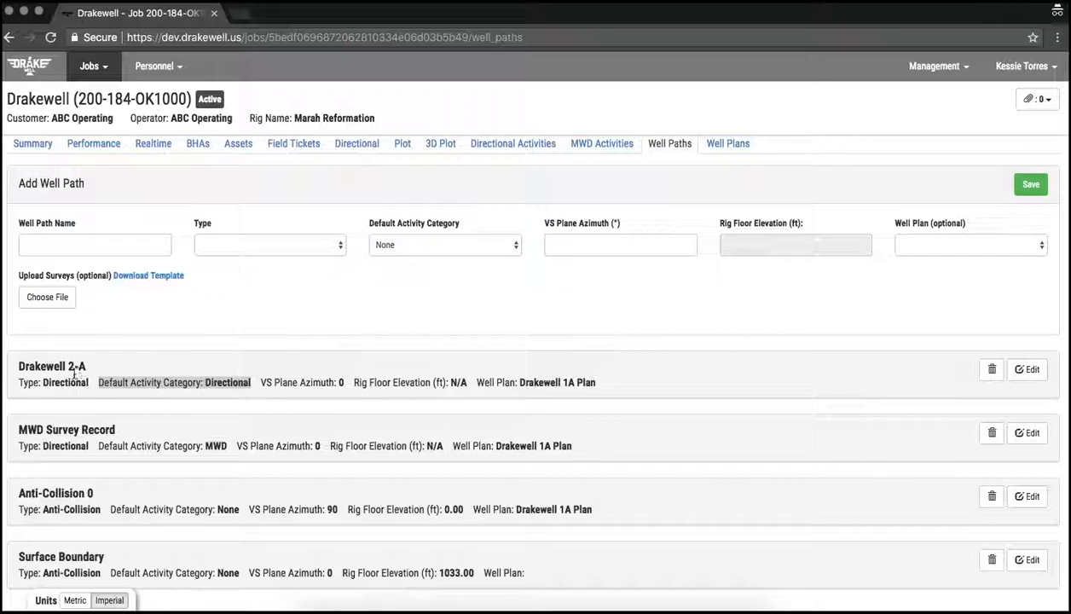
pyautogui.click(199, 375)
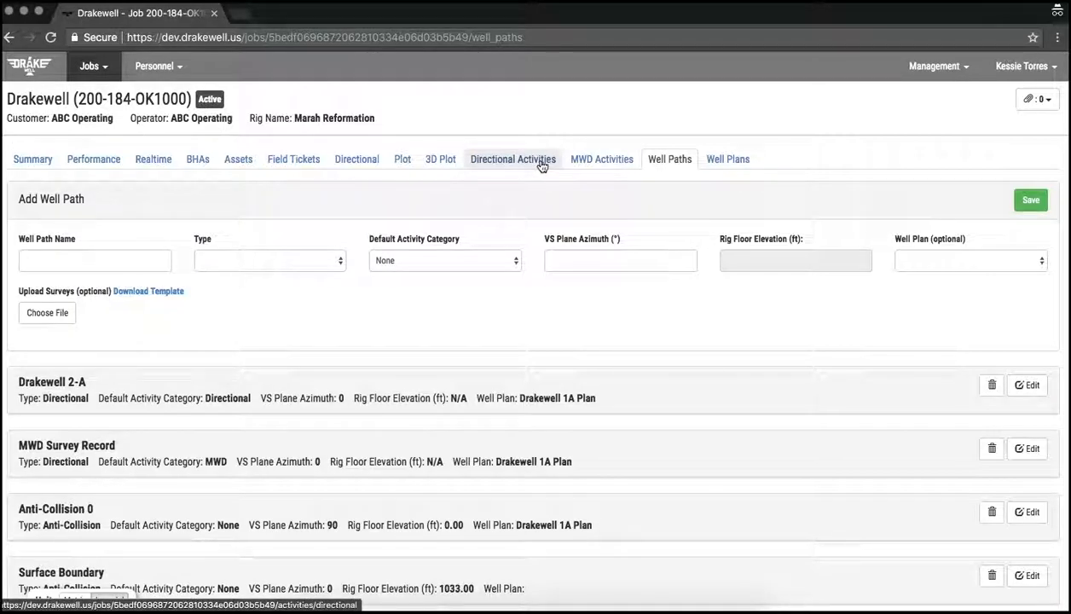
pyautogui.click(540, 162)
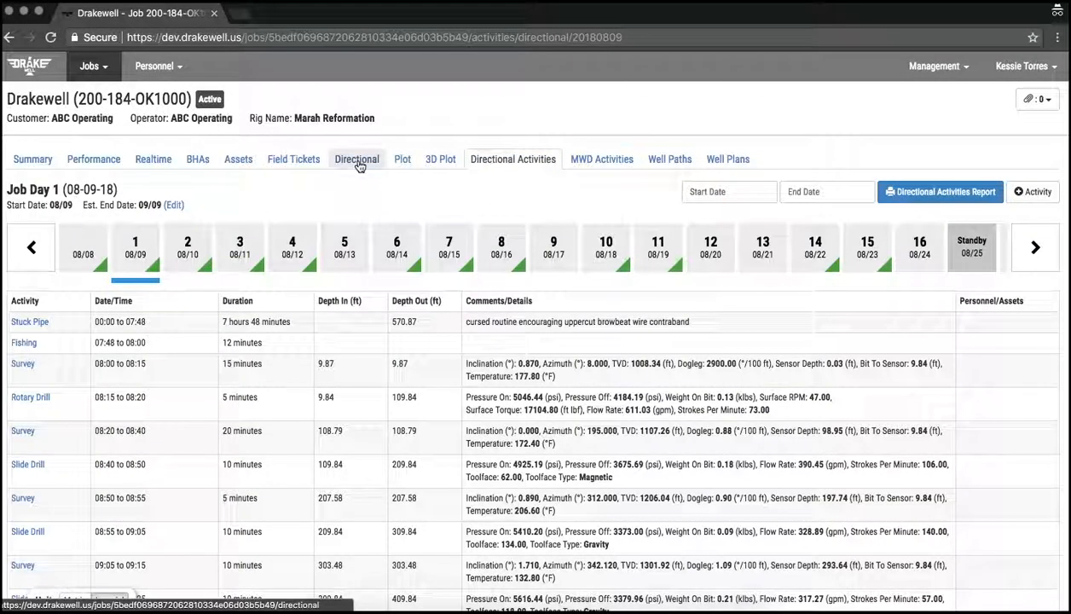
pyautogui.click(360, 162)
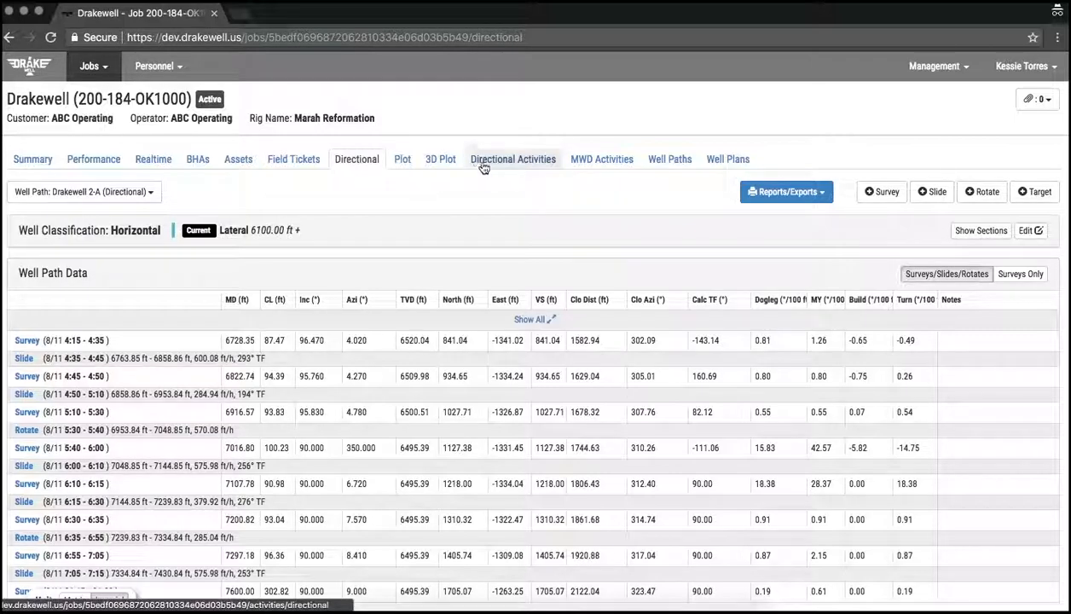
pyautogui.click(660, 163)
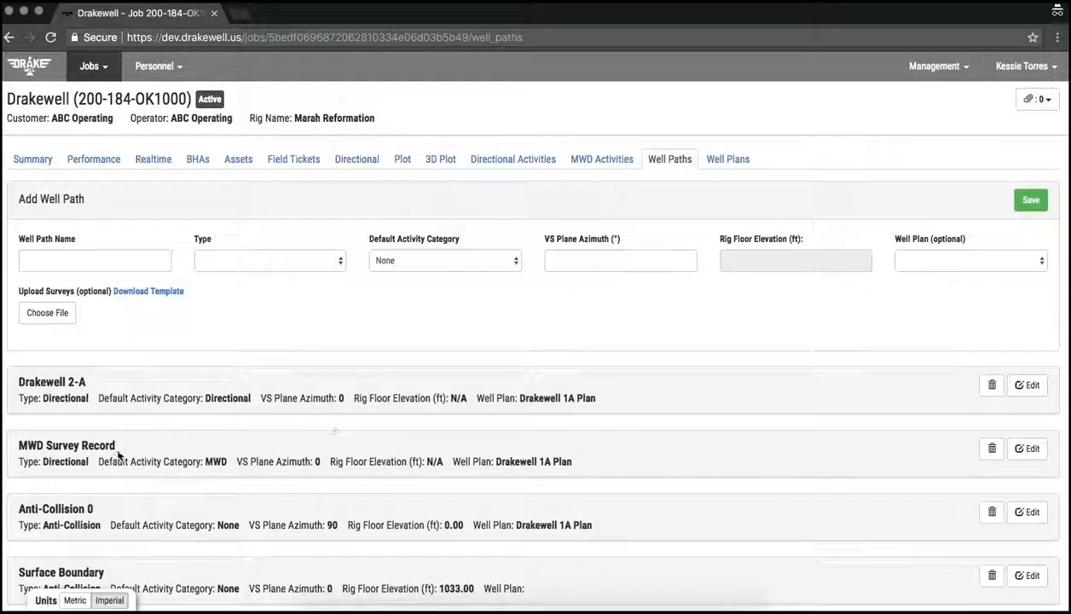
pyautogui.doubleClick(85, 461)
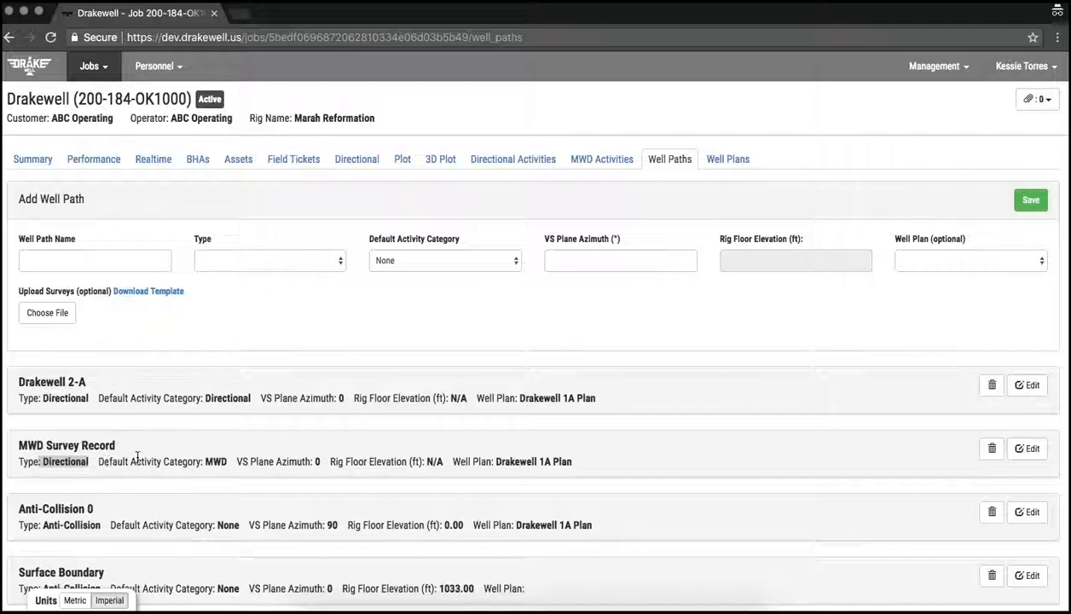
pyautogui.moveTo(204, 461); pyautogui.dragTo(224, 459)
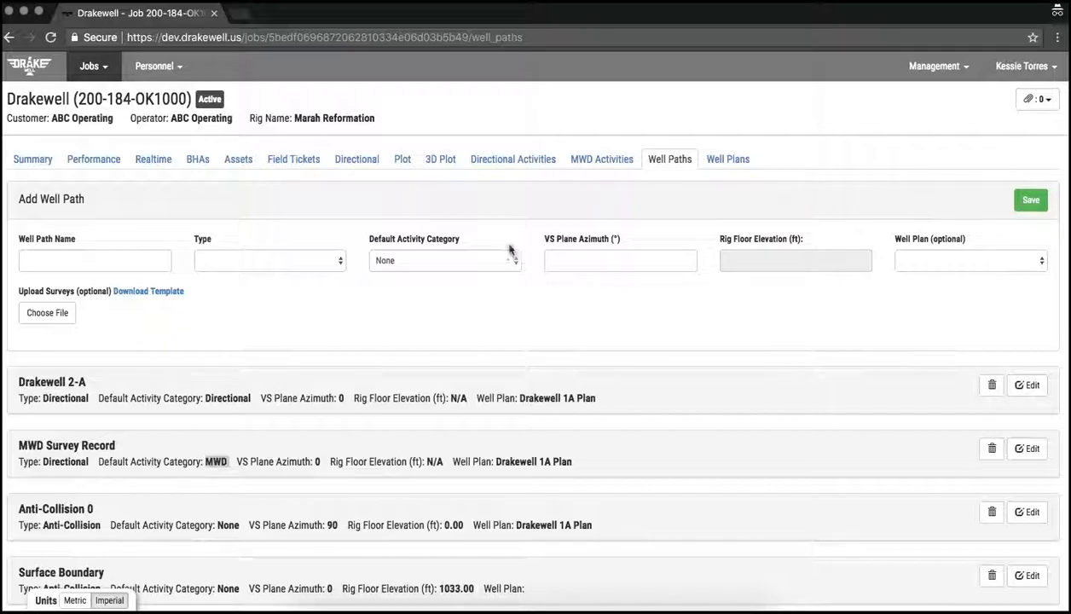
pyautogui.click(458, 261)
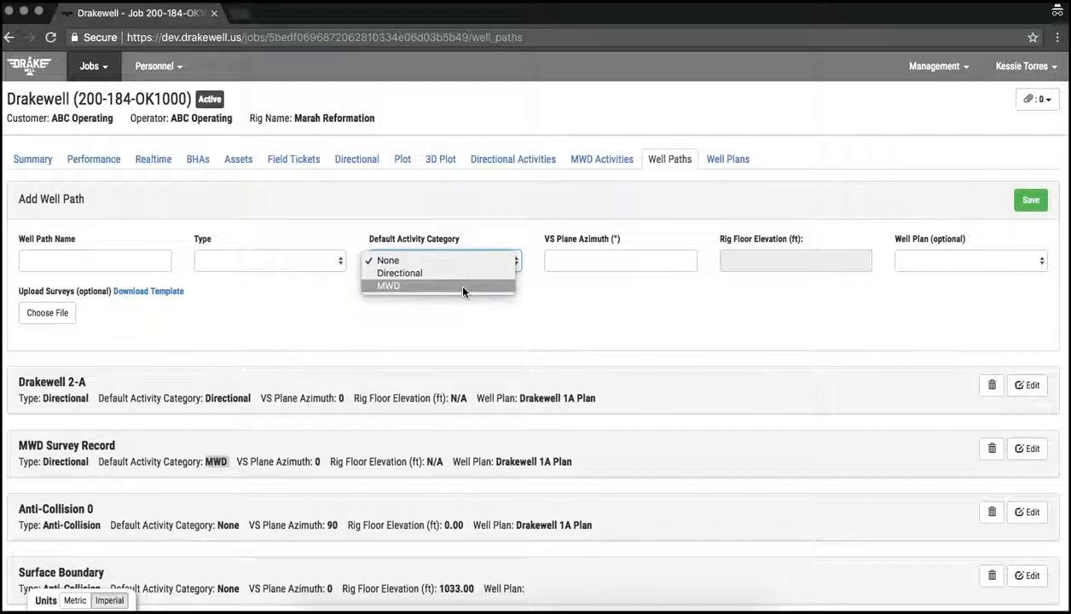
pyautogui.click(462, 287)
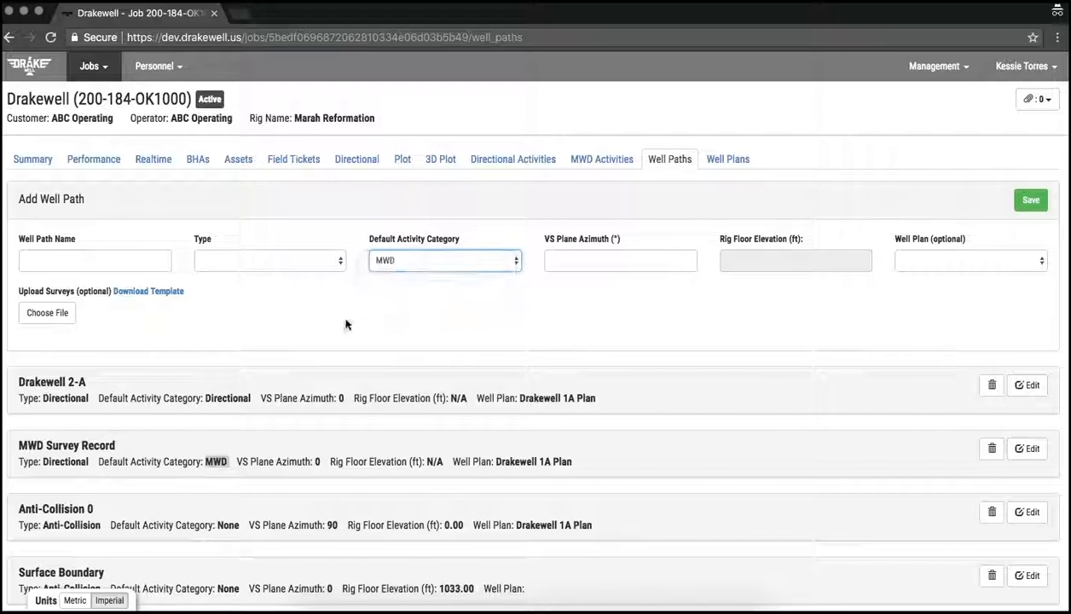
pyautogui.click(306, 339)
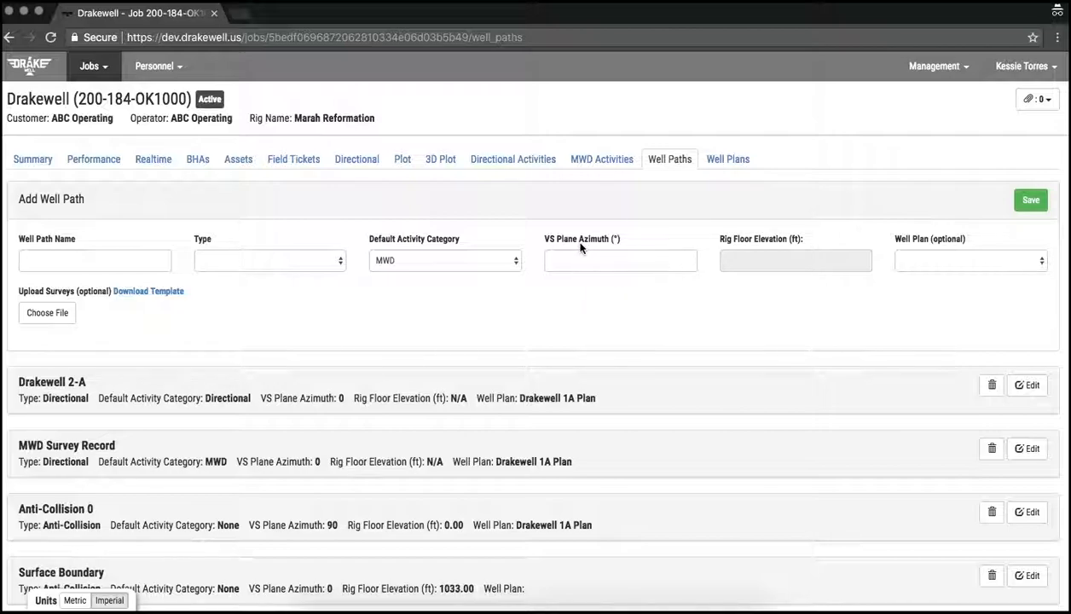
pyautogui.scroll(-1, 659, 367)
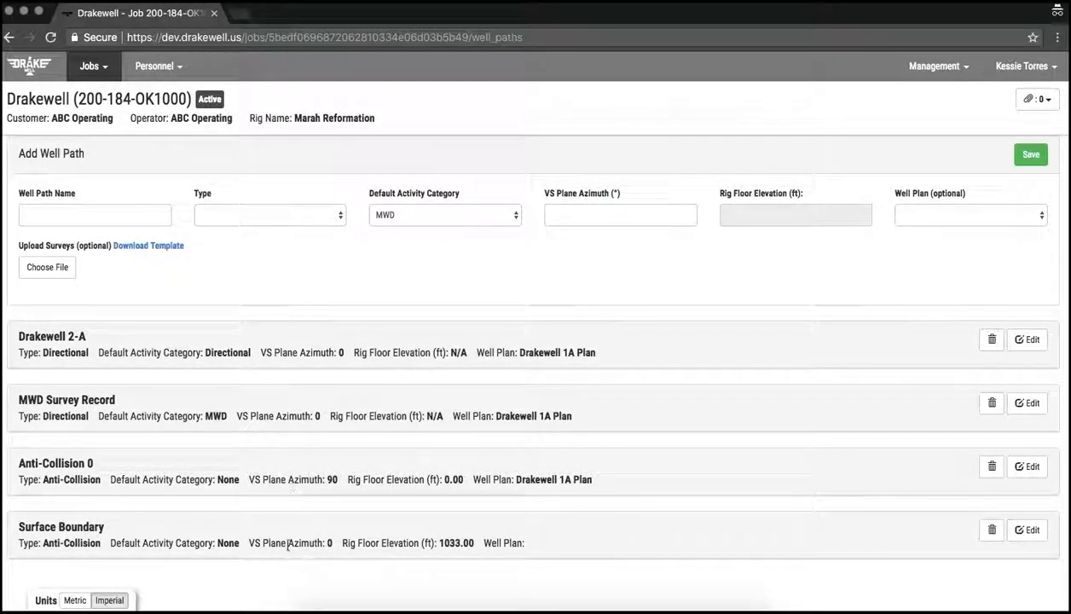
pyautogui.click(322, 224)
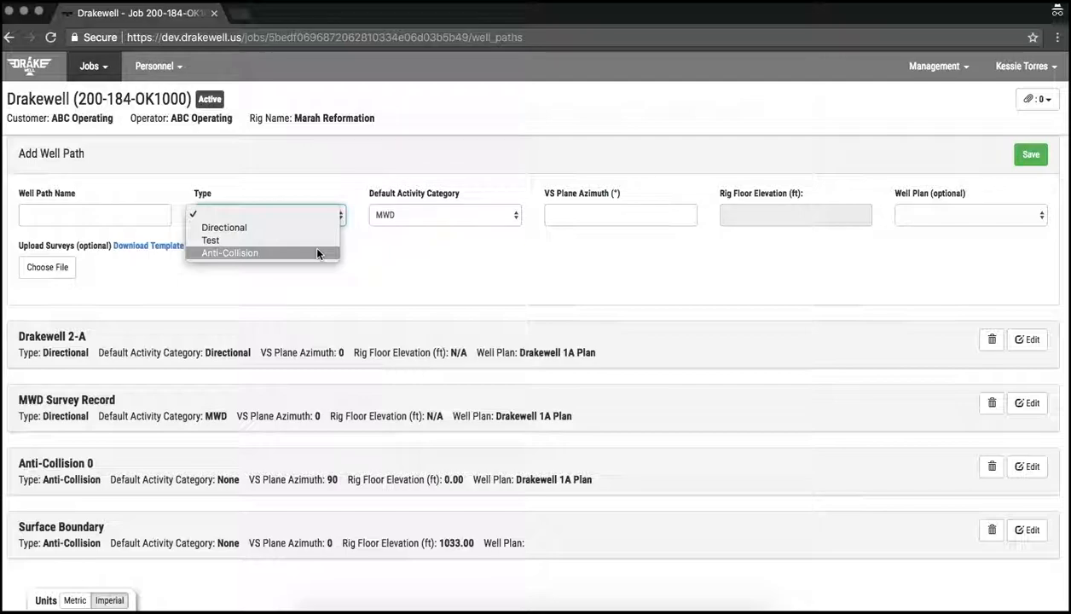
pyautogui.click(308, 212)
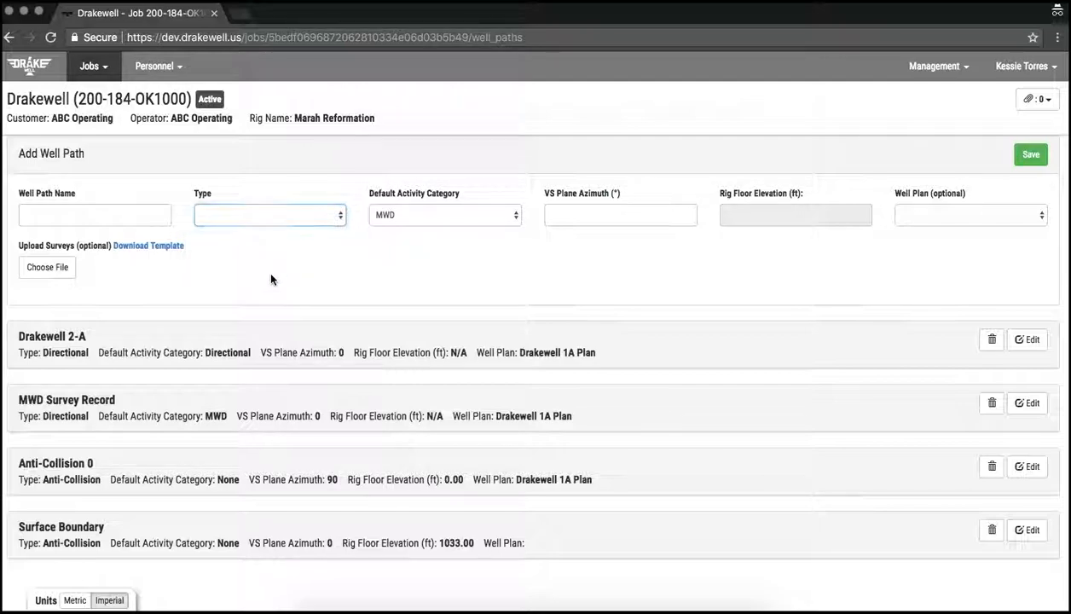
# Name the new well path Offset Well, with type Anti-Collision and default activity category None.
pyautogui.click(151, 212)
pyautogui.write('Offset Well')
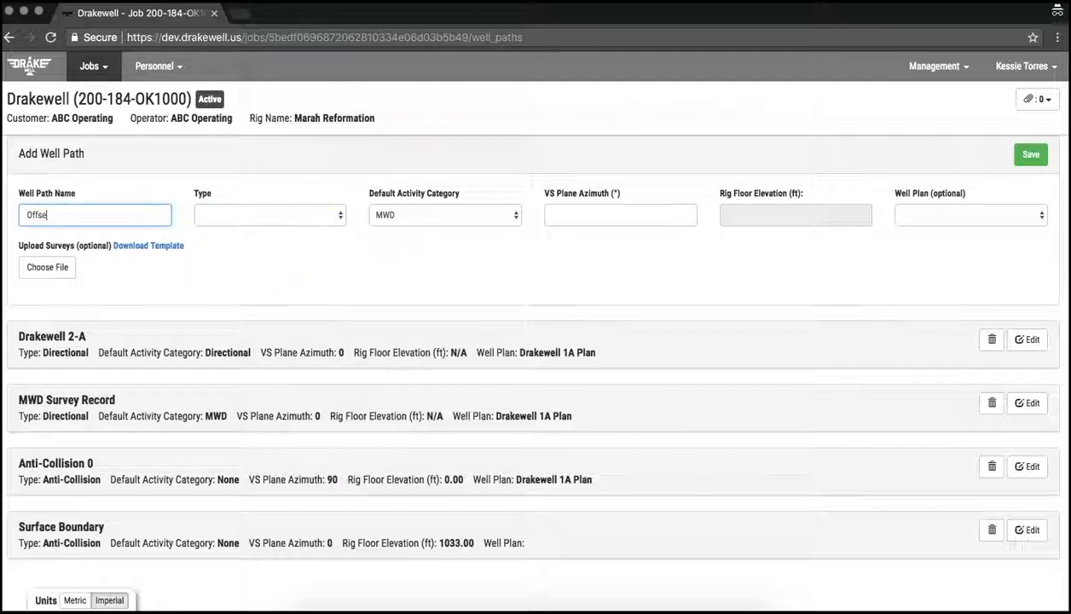
pyautogui.press('Tab')
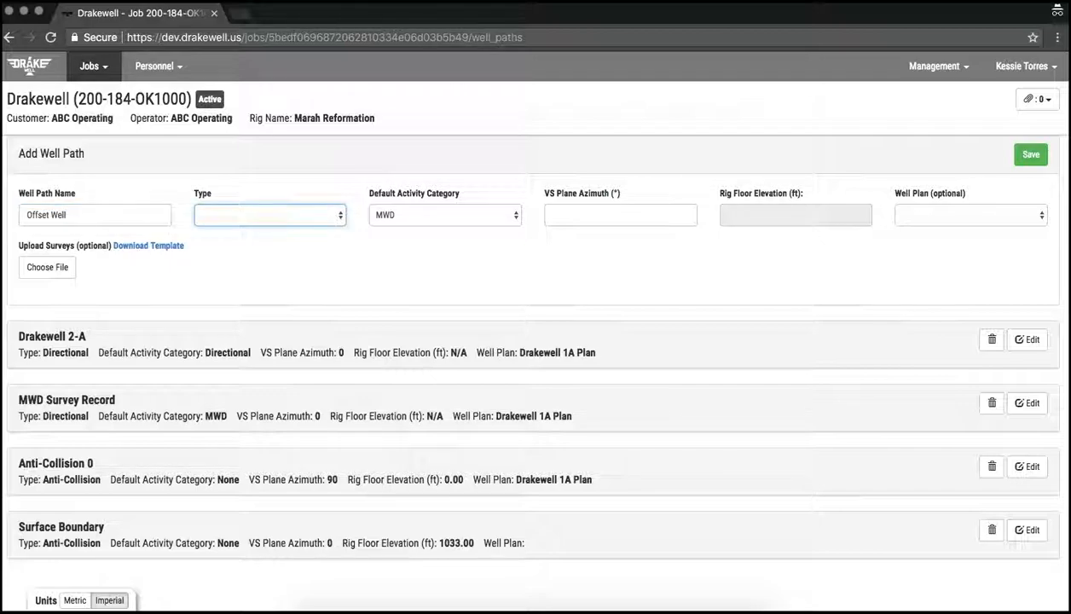
pyautogui.press('space')
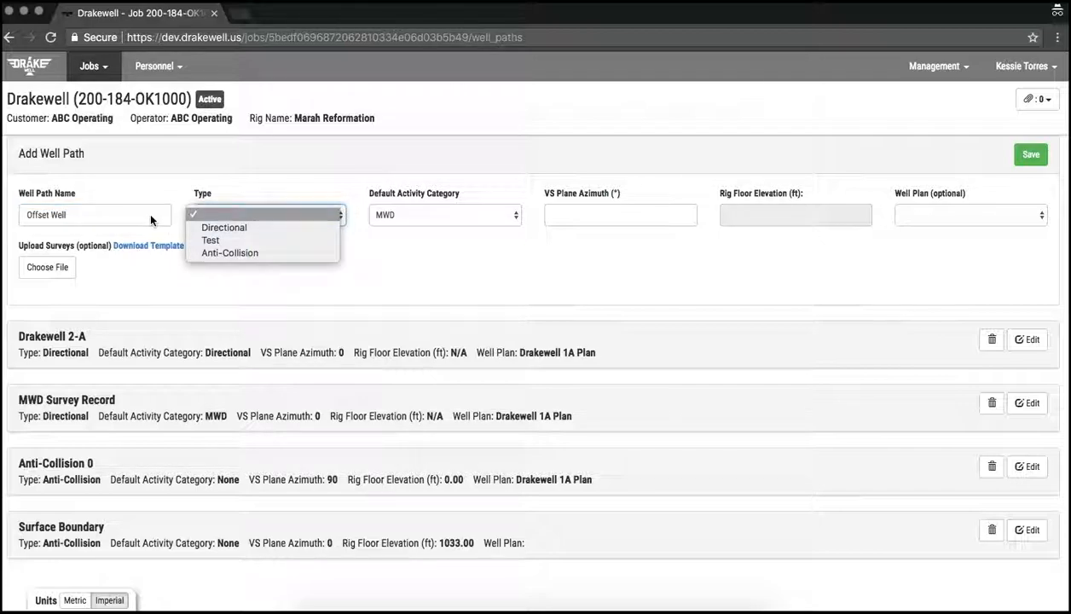
pyautogui.click(229, 253)
pyautogui.click(421, 215)
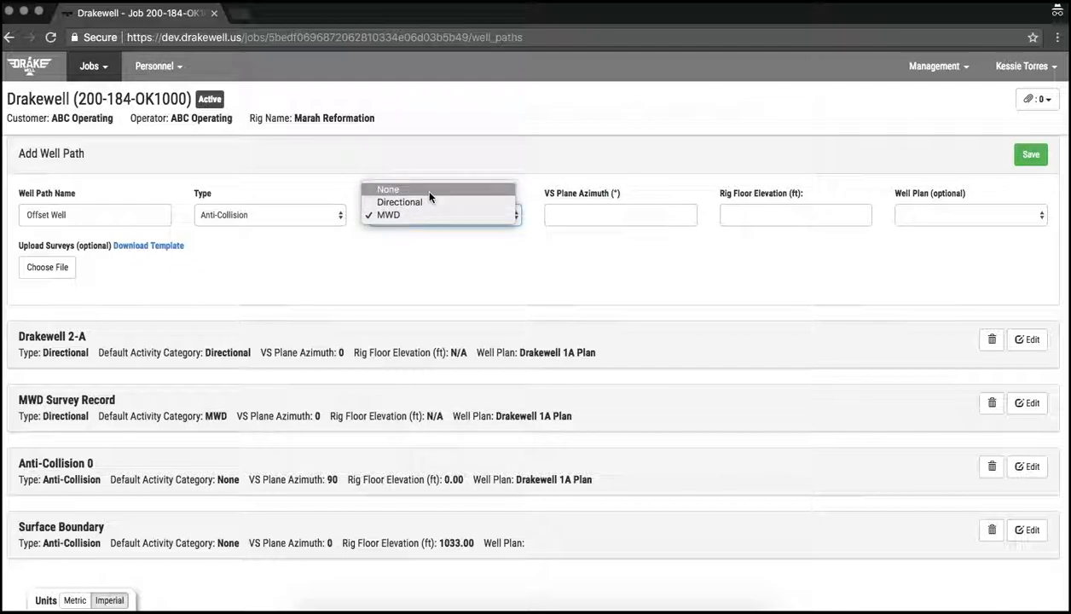
pyautogui.click(421, 188)
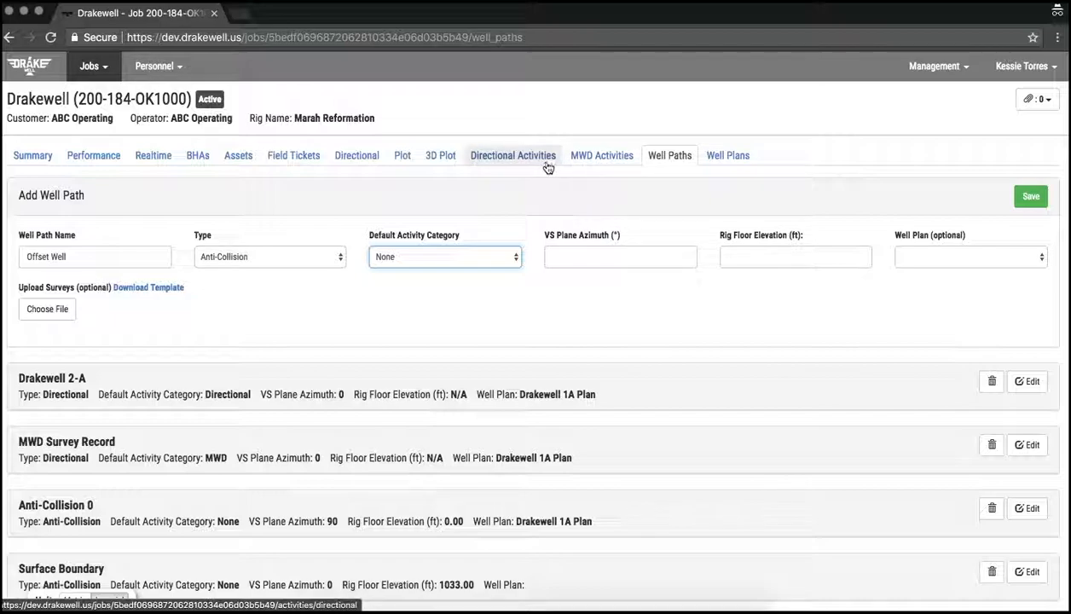
pyautogui.click(502, 221)
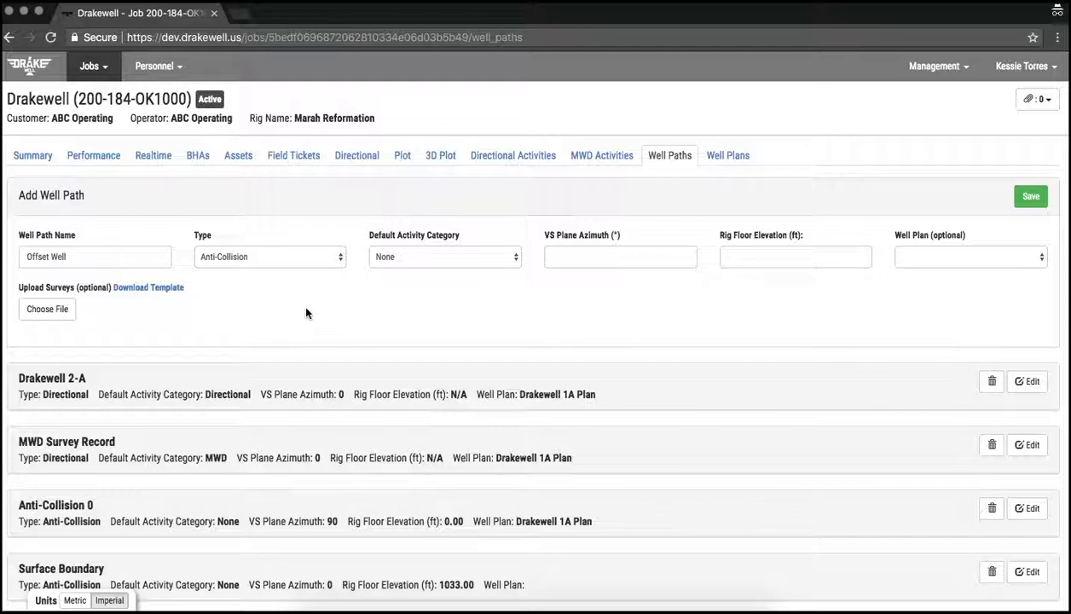
pyautogui.click(326, 262)
pyautogui.click(321, 258)
# Set the new well path's VS plane azimuth to 0° and its rig floor elevation to 1009 ft.
pyautogui.click(569, 259)
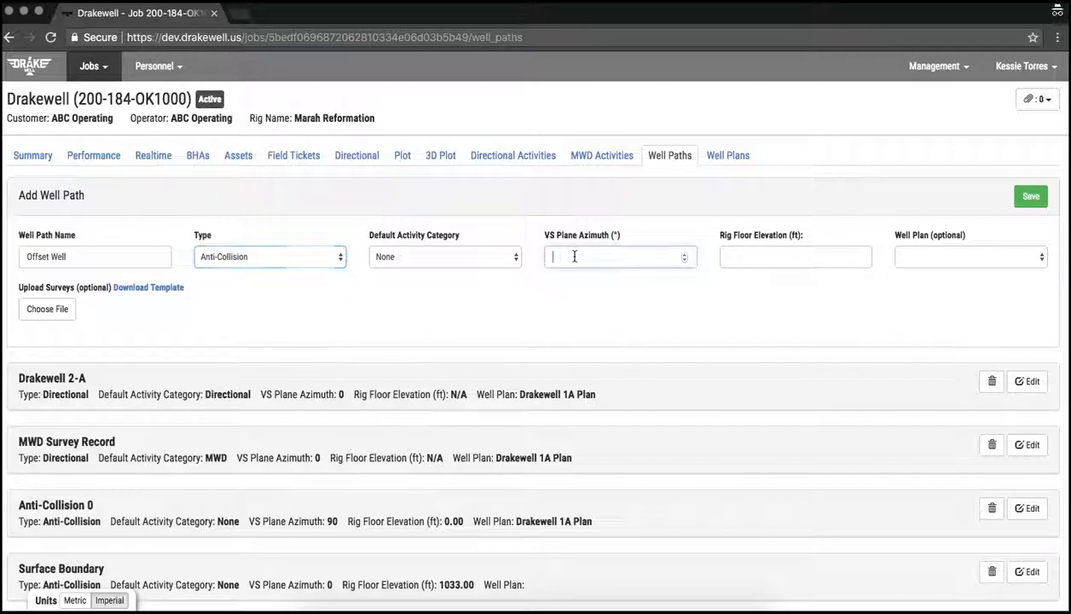
pyautogui.write('0')
pyautogui.press('Tab')
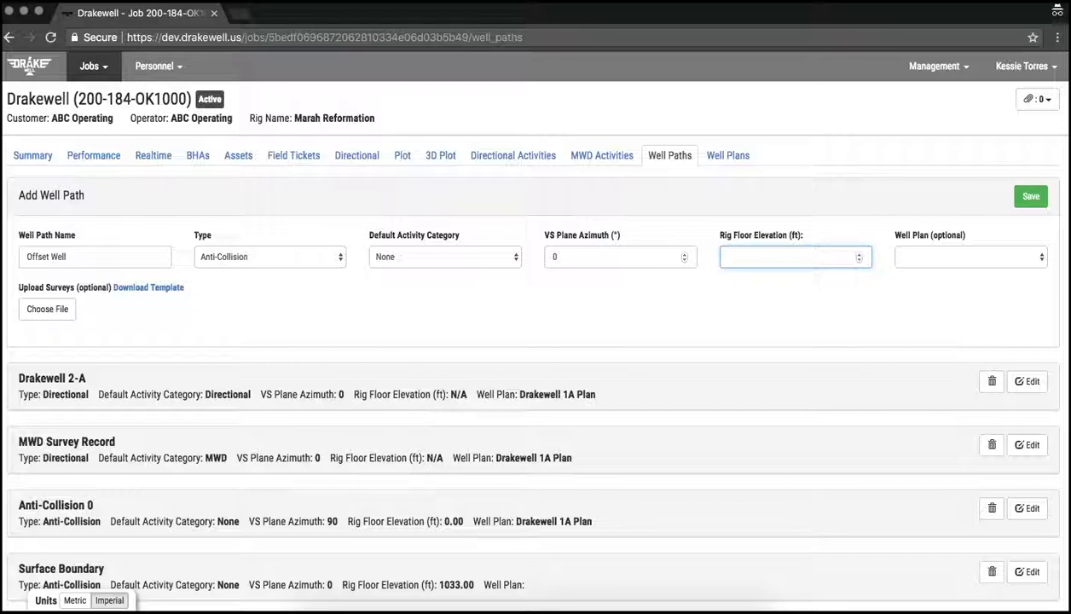
pyautogui.write('1009')
pyautogui.click(928, 299)
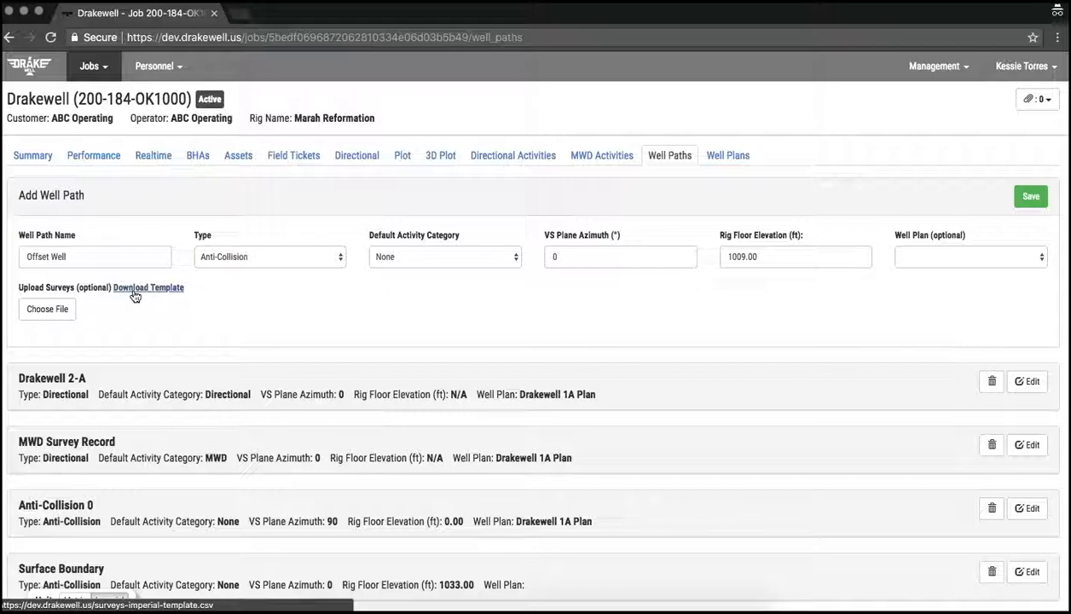
# Attach the survey file surveys (4).csv from the Desktop to the new well path, keeping the default survey date.
pyautogui.click(52, 310)
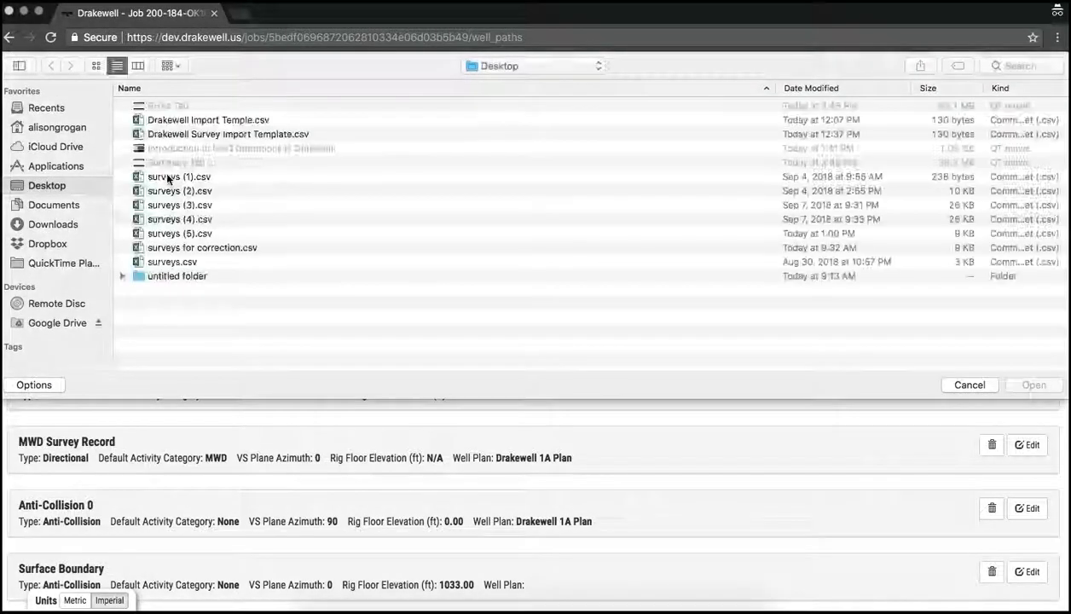
pyautogui.click(184, 219)
pyautogui.click(1023, 386)
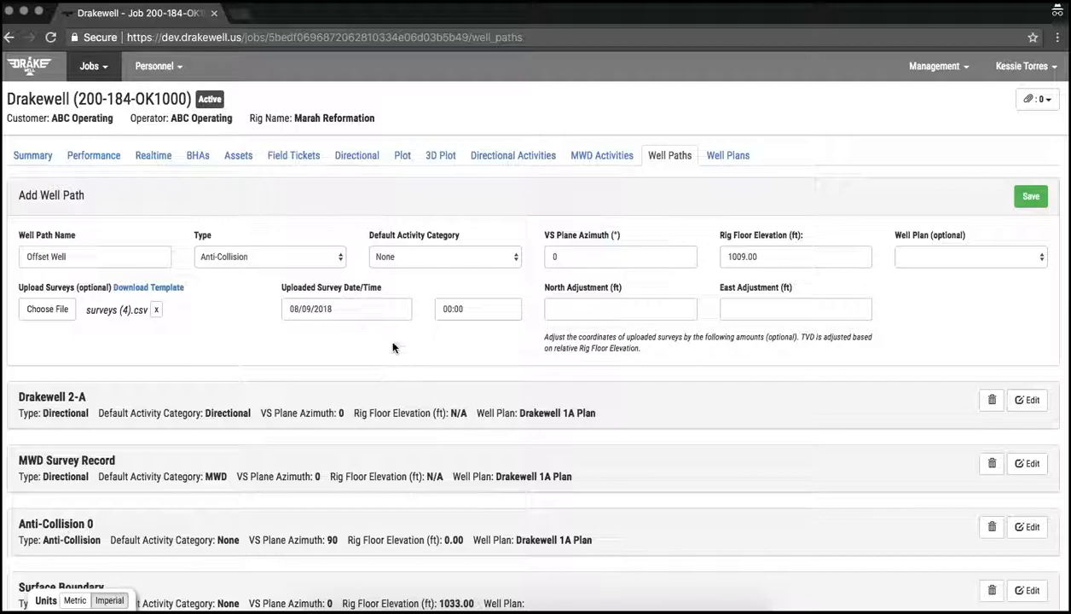
pyautogui.click(397, 312)
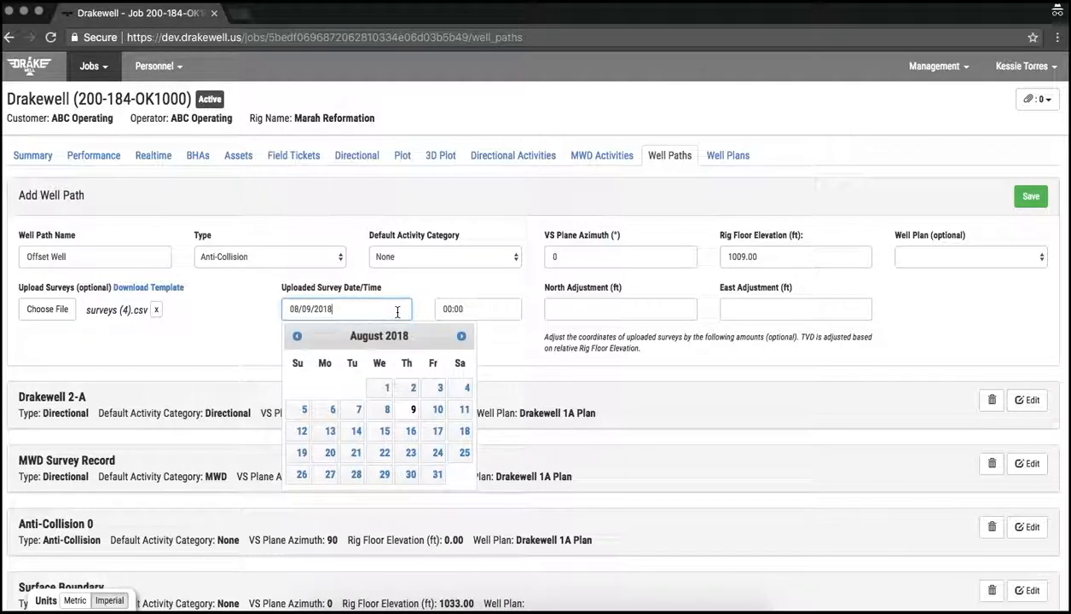
pyautogui.click(199, 351)
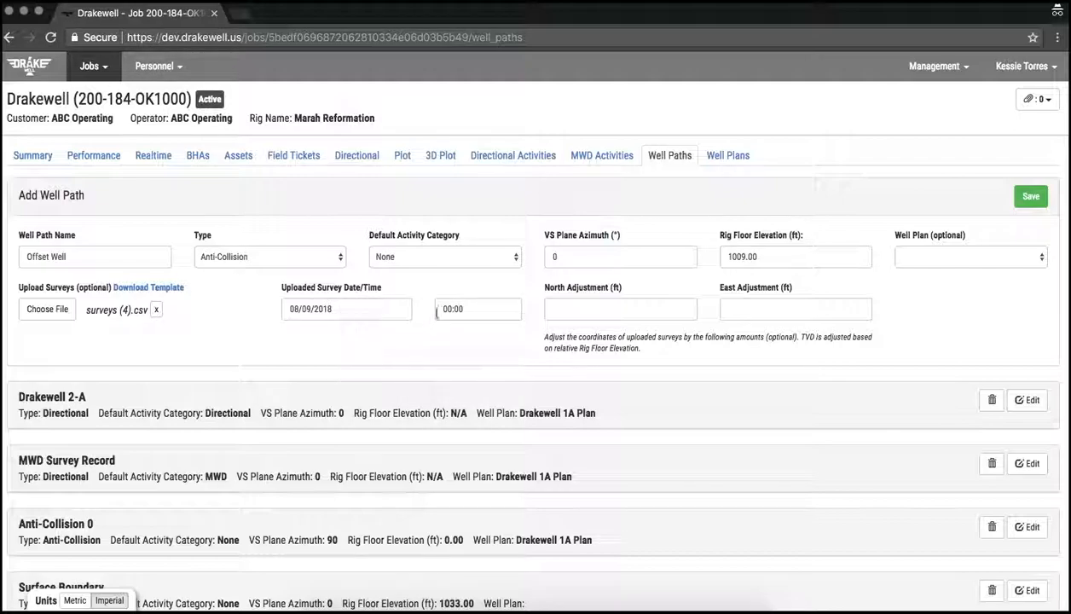
pyautogui.click(612, 305)
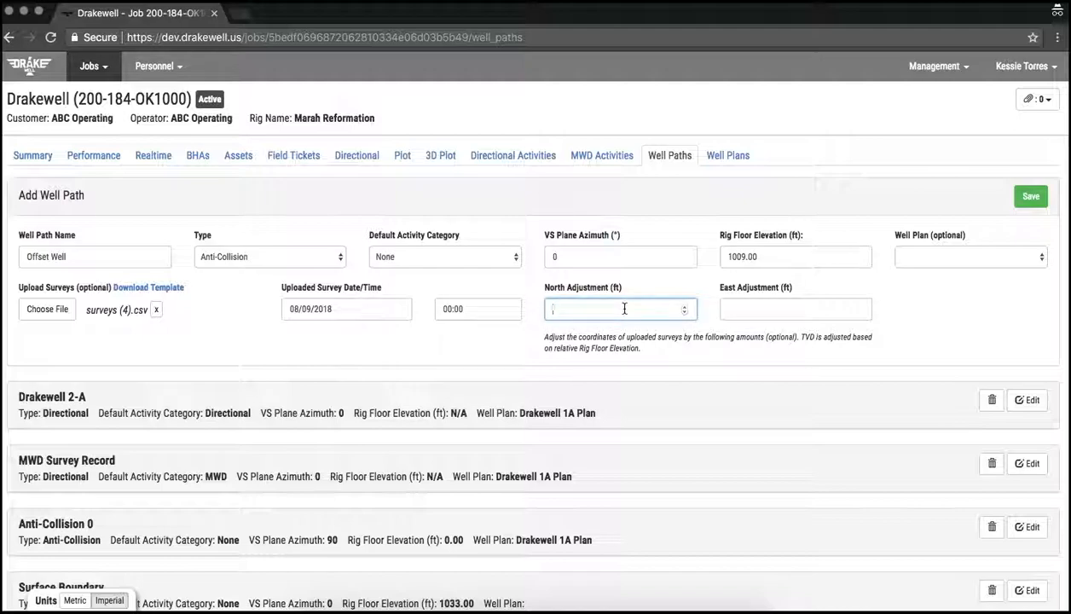
pyautogui.write('2.00')
pyautogui.press('BackSpace')
pyautogui.press('BackSpace')
pyautogui.press('BackSpace')
pyautogui.press('BackSpace')
# Save the Offset Well path and review its entry in the list of well paths.
pyautogui.click(1031, 197)
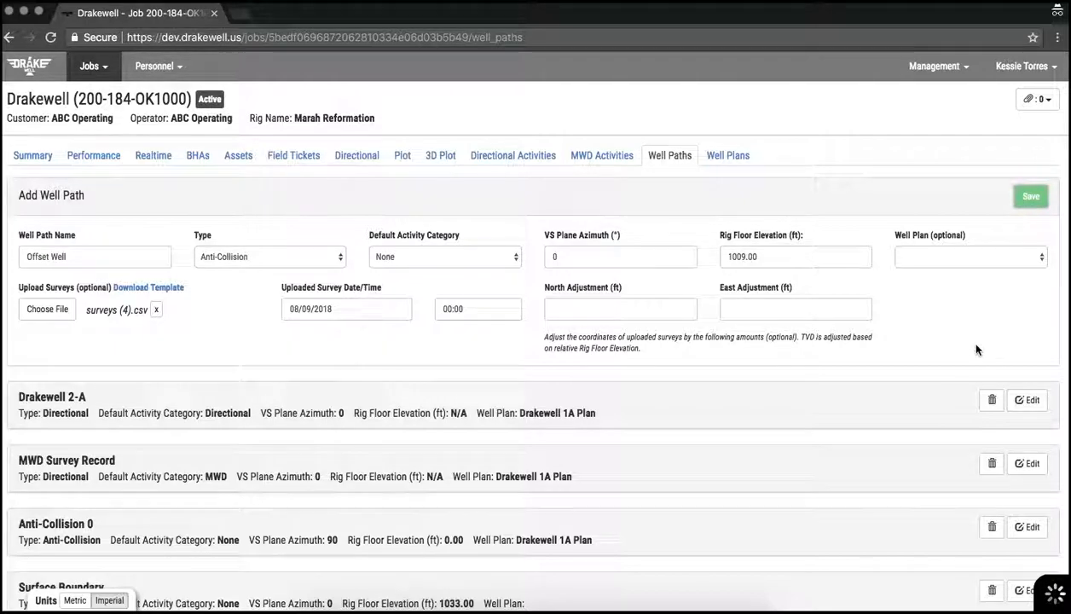
pyautogui.scroll(-2, 976, 349)
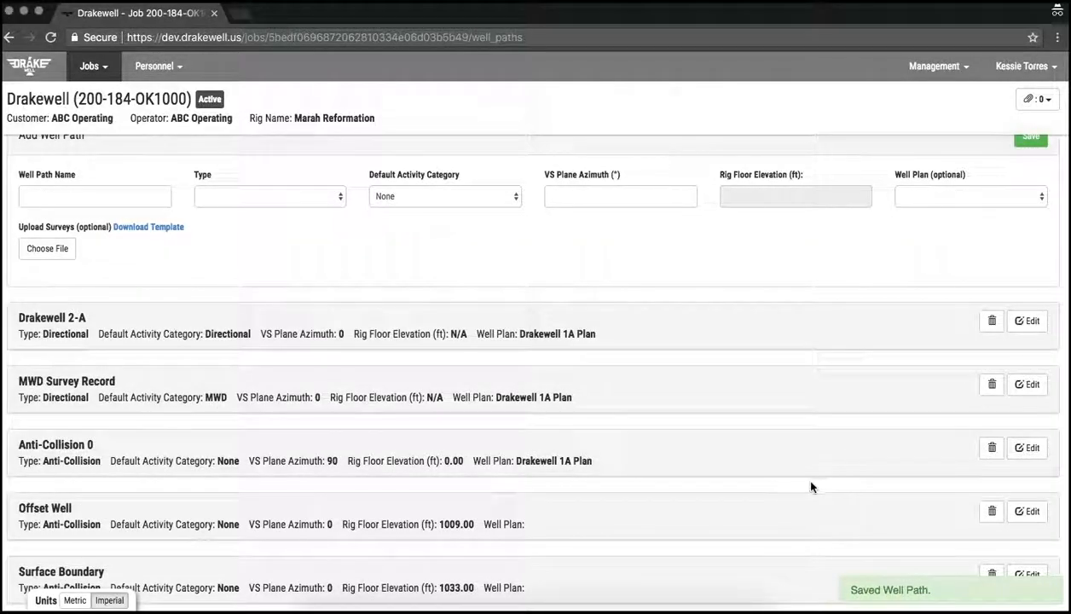
pyautogui.scroll(-1, 811, 487)
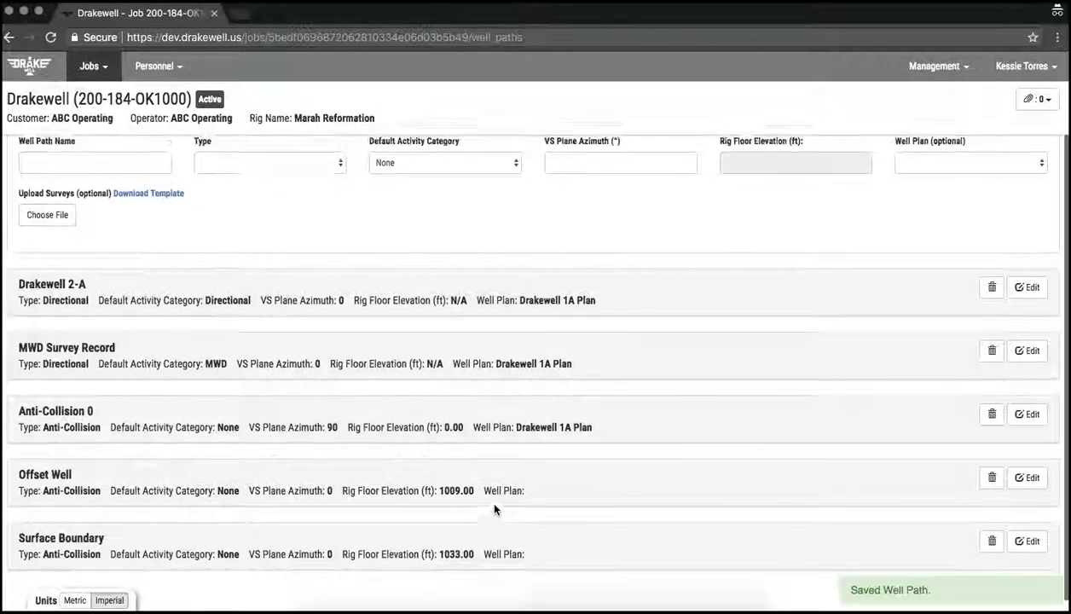
pyautogui.scroll(1, 494, 509)
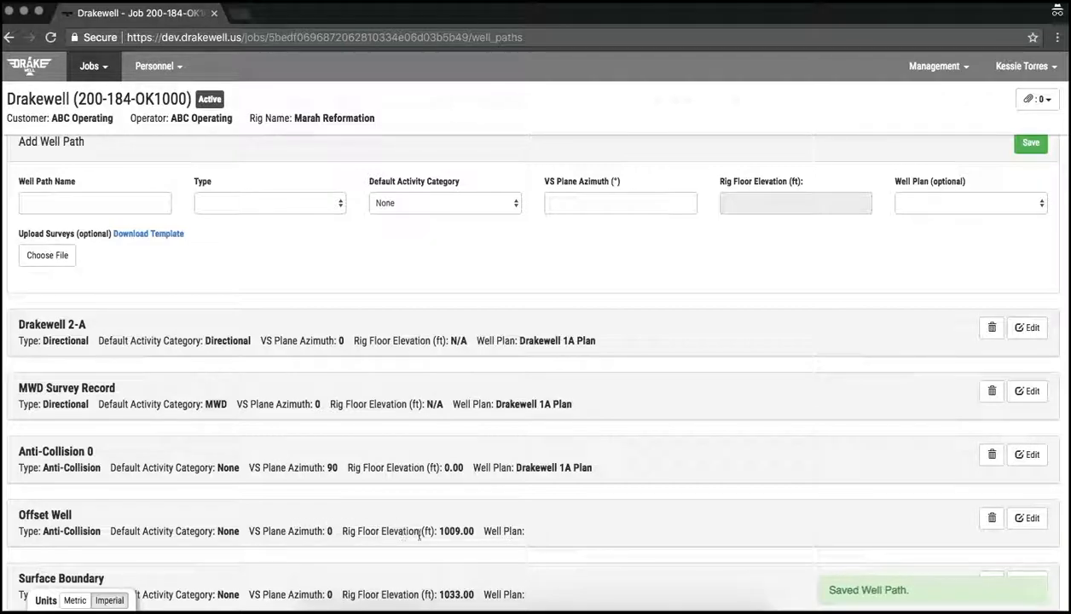
pyautogui.scroll(2, 523, 533)
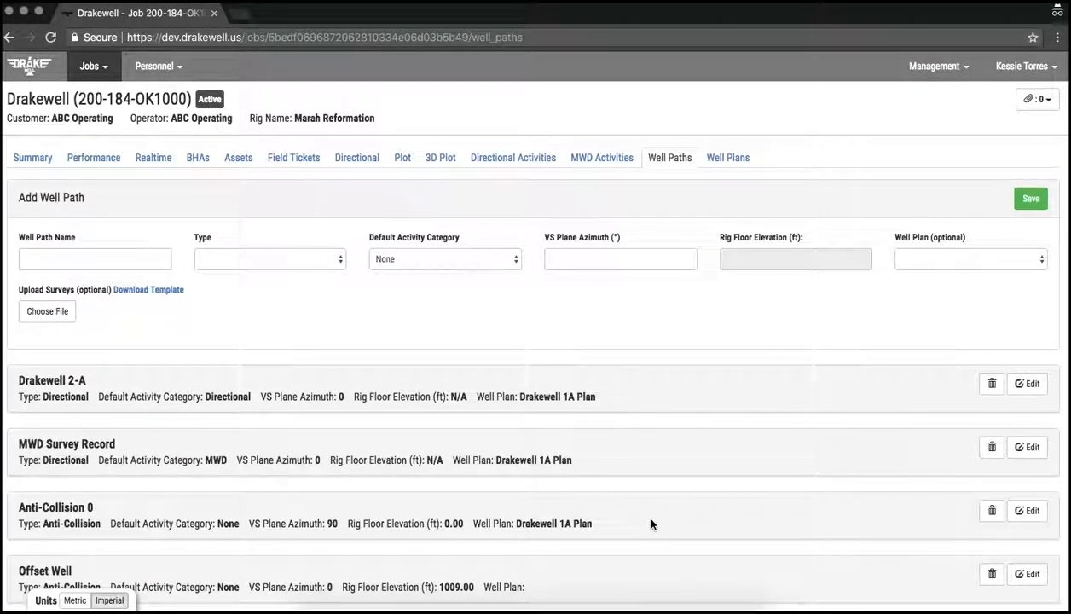
# Open the Drakewell 2-A well path for editing, review its settings and close it without saving.
pyautogui.click(1027, 384)
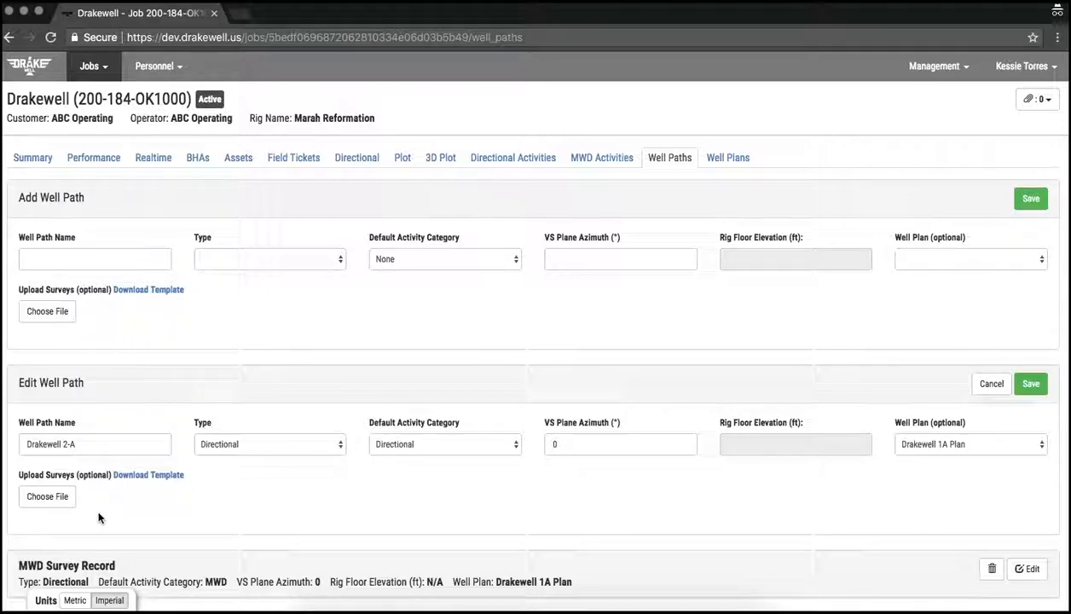
pyautogui.click(990, 383)
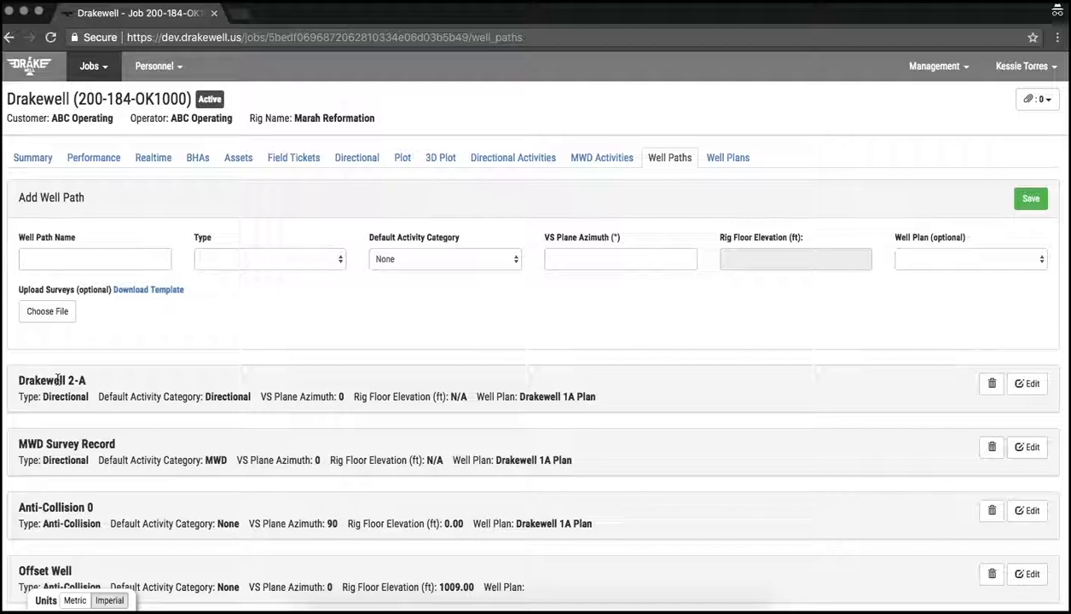
# Name the new well path 1Drakewell 2-A, with both type and default activity category set to Directional.
pyautogui.click(84, 260)
pyautogui.write('1')
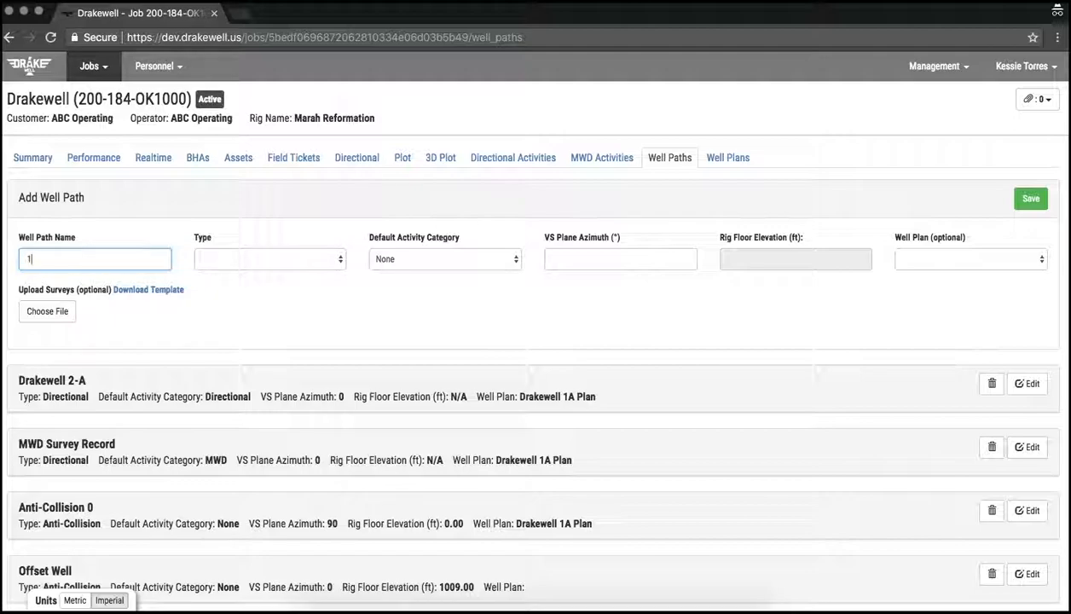
pyautogui.write('Drakewell 1-2')
pyautogui.write('H')
pyautogui.press('BackSpace')
pyautogui.write('A')
pyautogui.press('Tab')
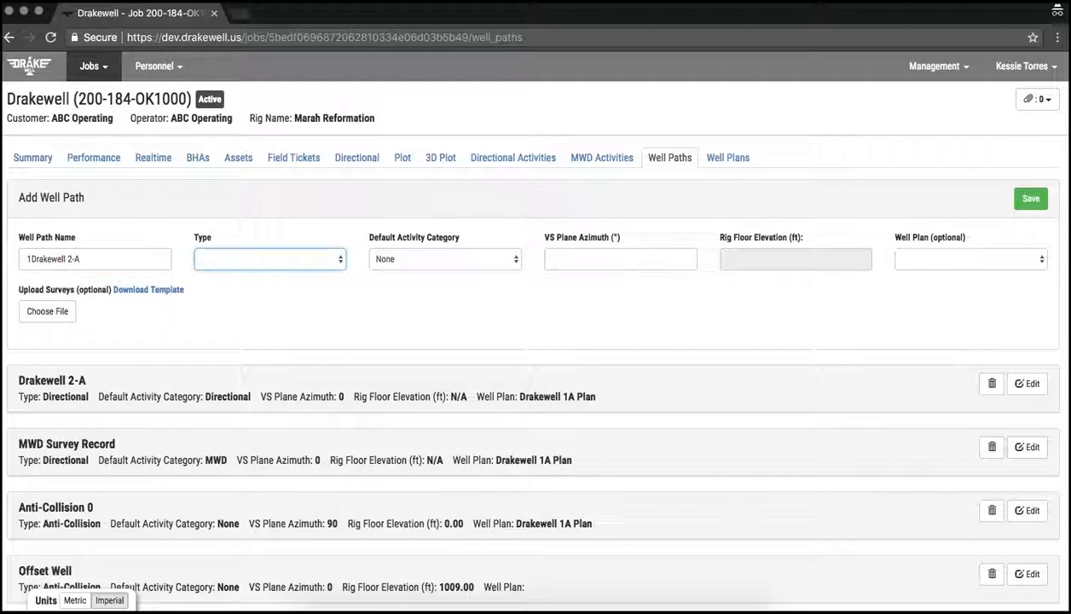
pyautogui.click(219, 264)
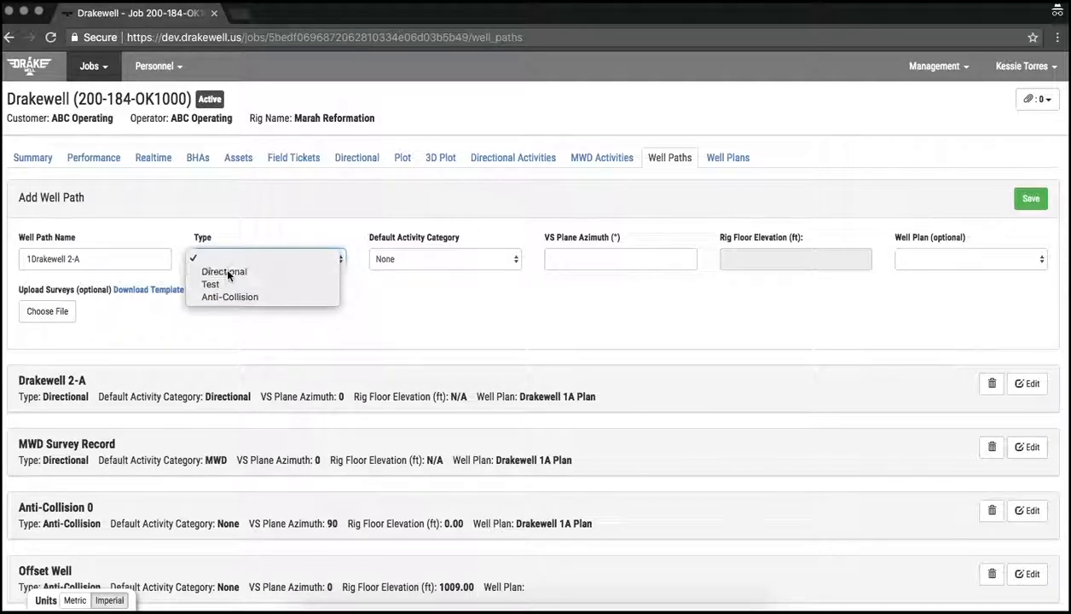
pyautogui.click(224, 271)
pyautogui.click(407, 259)
pyautogui.click(407, 271)
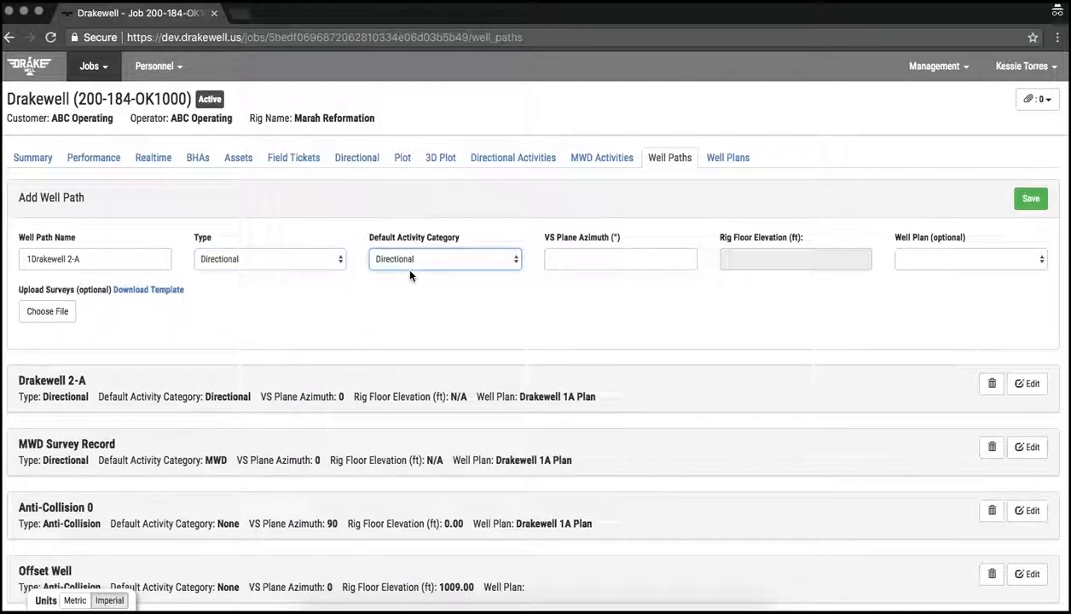
# Set the new well path's VS plane azimuth to 0° and assign it the Drakewell 1A Plan.
pyautogui.click(583, 265)
pyautogui.write('0')
pyautogui.press('Tab')
pyautogui.click(936, 256)
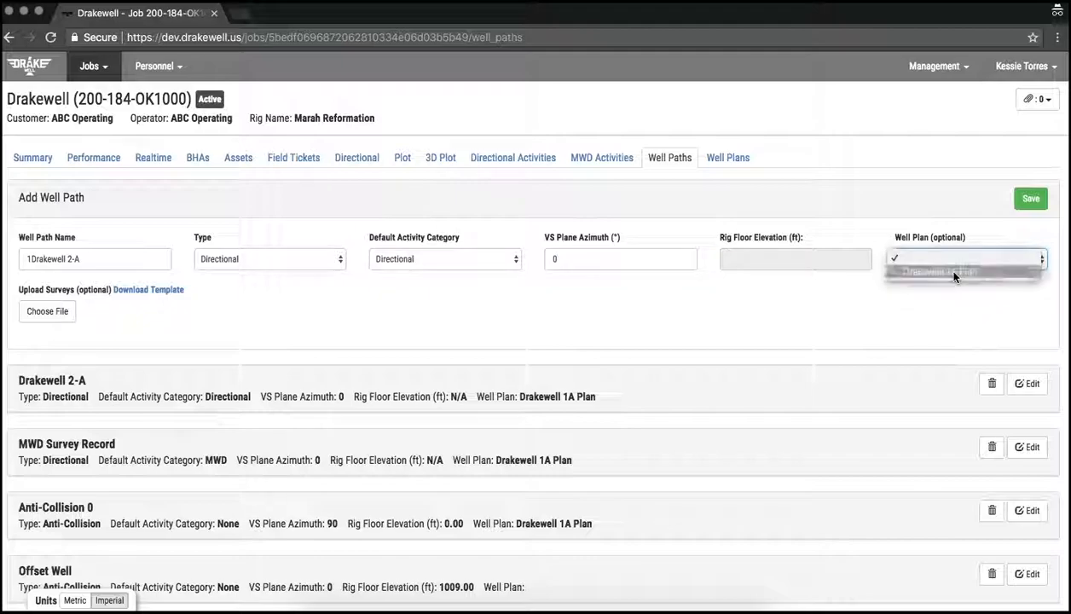
pyautogui.click(889, 271)
# Attach the survey file surveys (1).csv from the Desktop and save the new 1Drakewell 2-A well path.
pyautogui.click(47, 312)
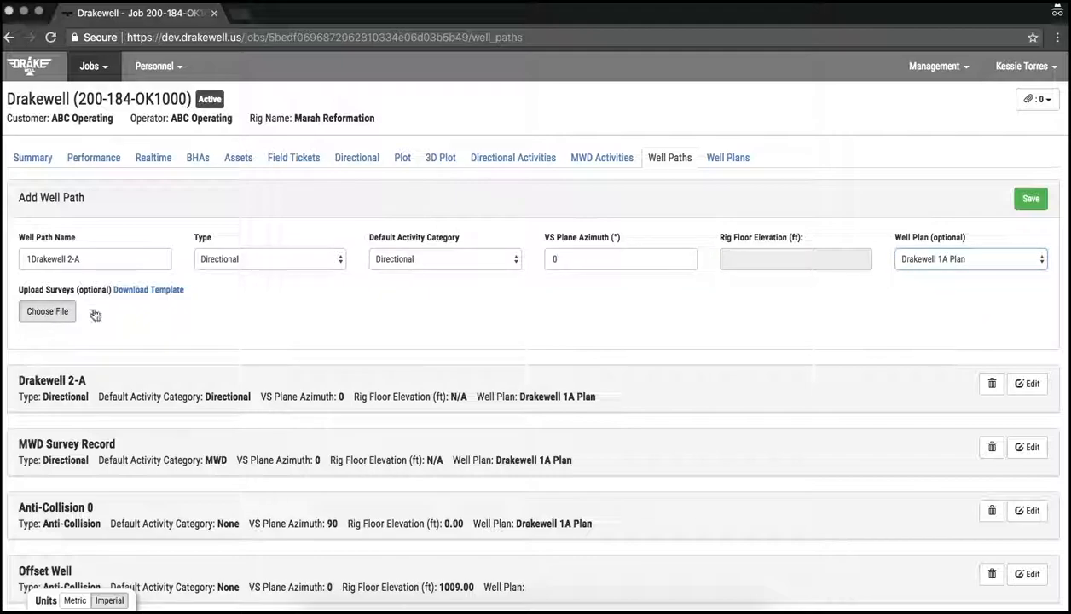
pyautogui.click(174, 176)
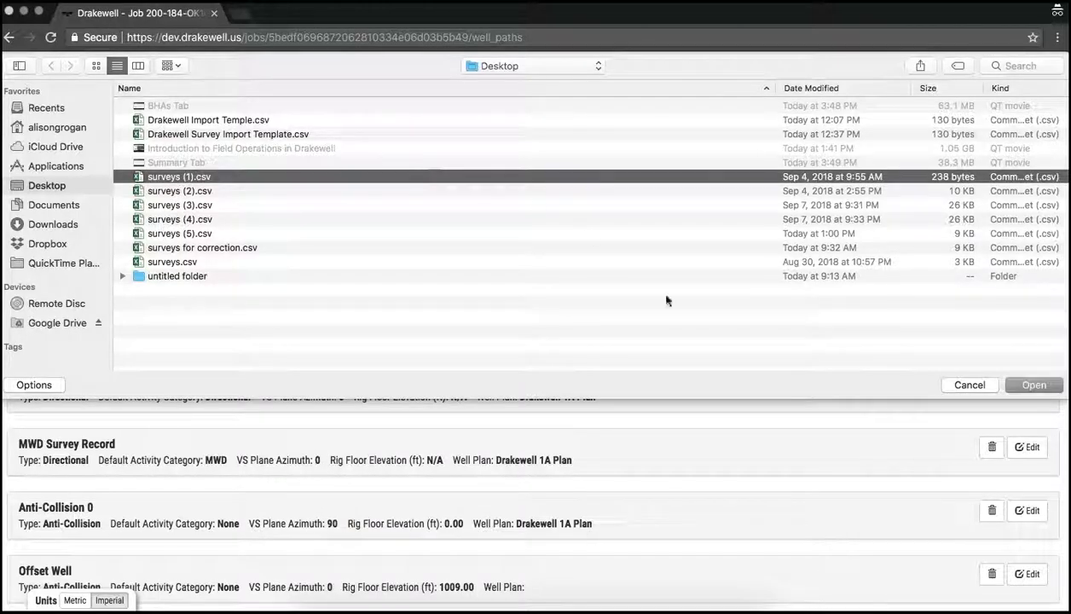
pyautogui.click(1027, 386)
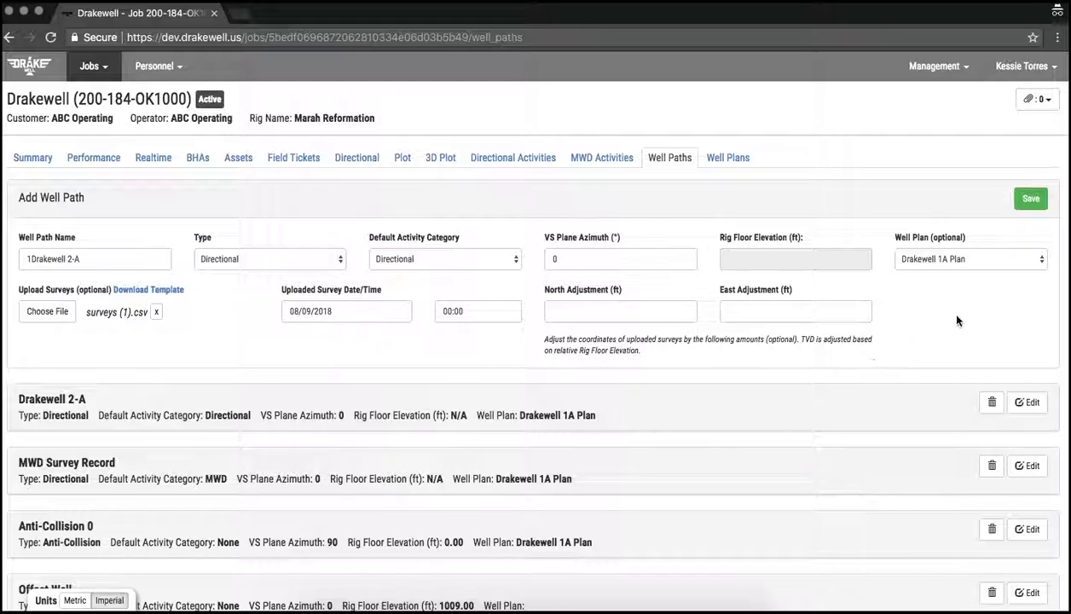
pyautogui.click(1031, 204)
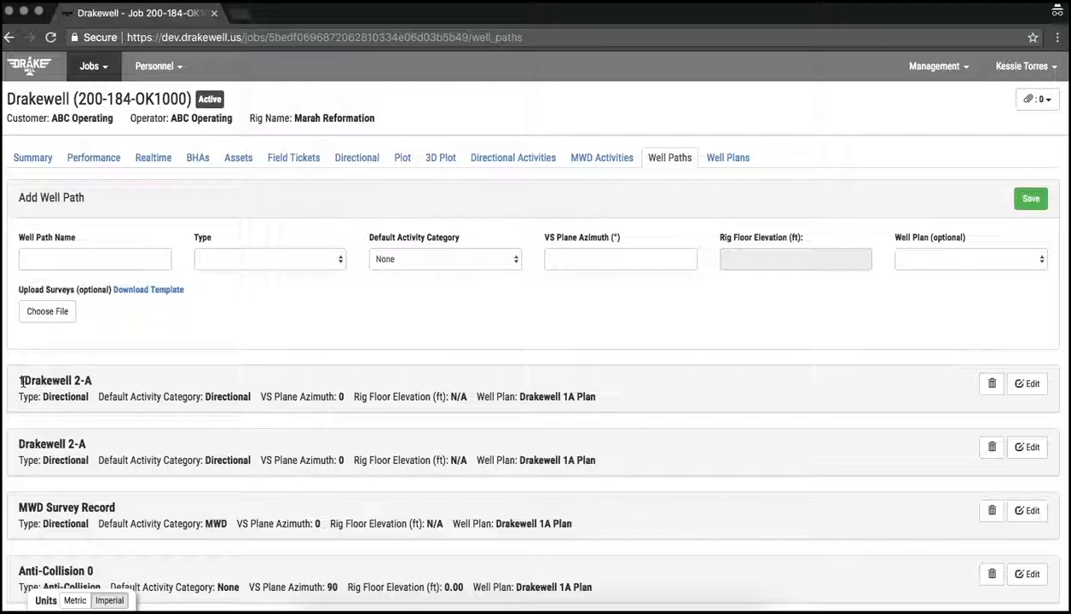
# Compare the 1Drakewell 2-A and Drakewell 2-A entries in the list of well paths.
pyautogui.moveTo(88, 440); pyautogui.dragTo(13, 443)
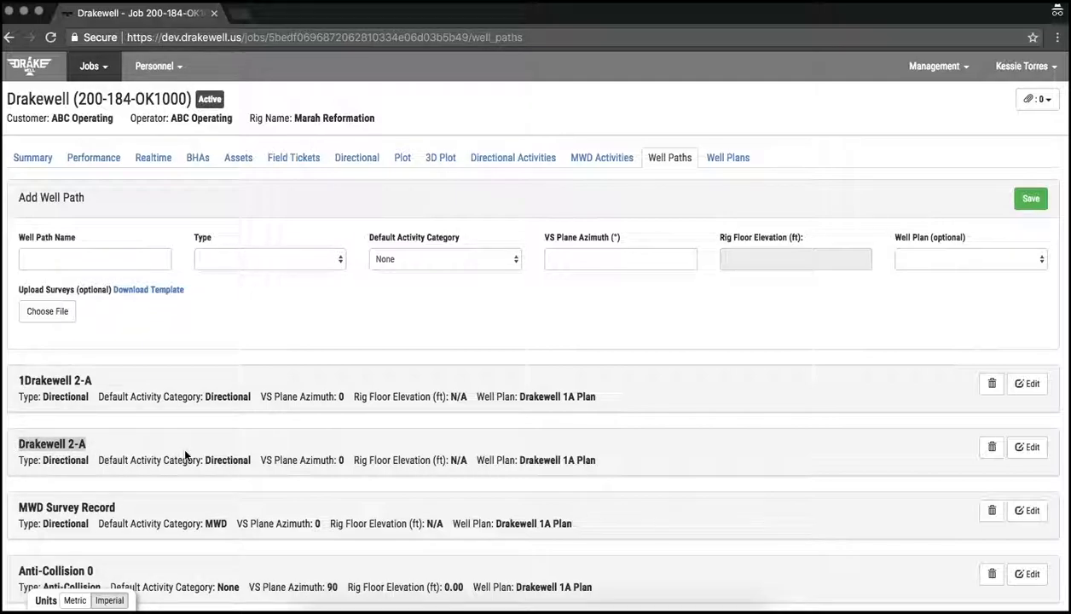
pyautogui.click(95, 377)
pyautogui.moveTo(40, 385); pyautogui.dragTo(18, 385)
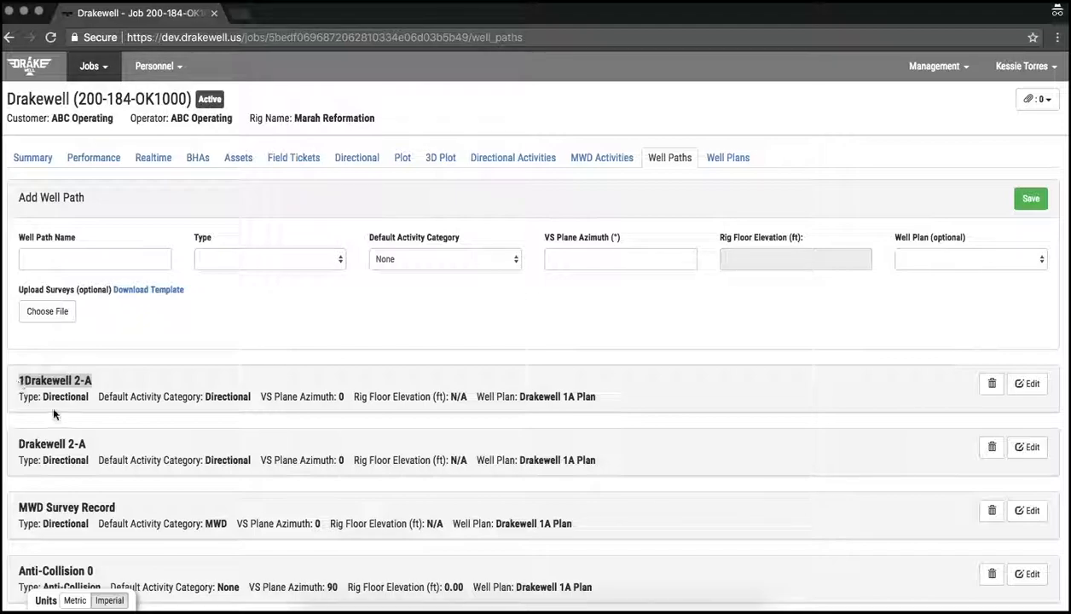
pyautogui.click(256, 373)
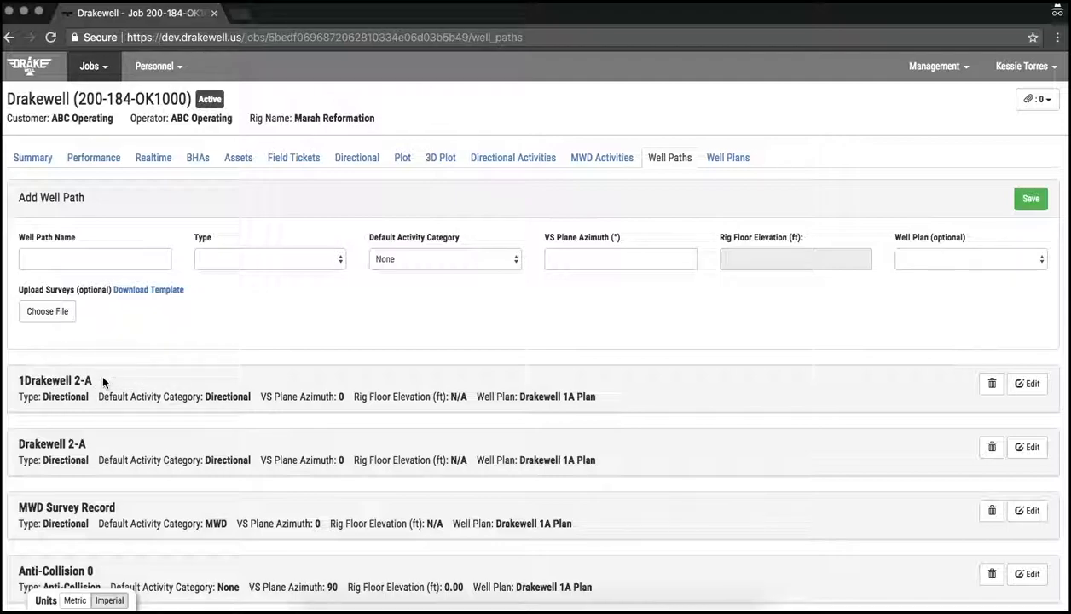
pyautogui.moveTo(93, 380); pyautogui.dragTo(17, 385)
pyautogui.click(24, 380)
# View the directional well path data of 1Drakewell 2-A, followed by that of Drakewell 2-A.
pyautogui.click(358, 157)
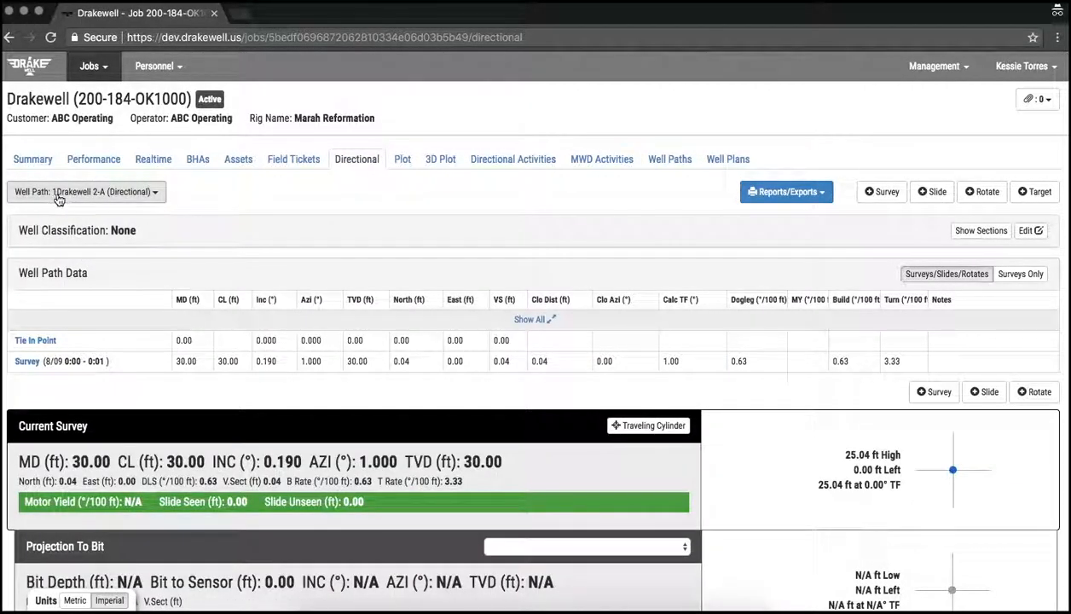
pyautogui.click(53, 195)
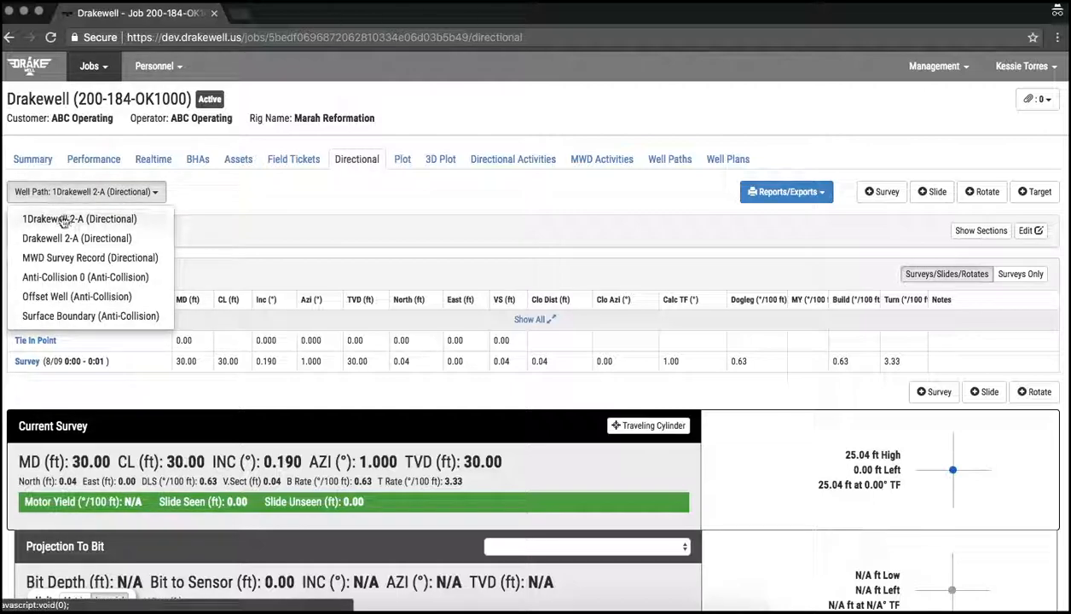
pyautogui.click(68, 218)
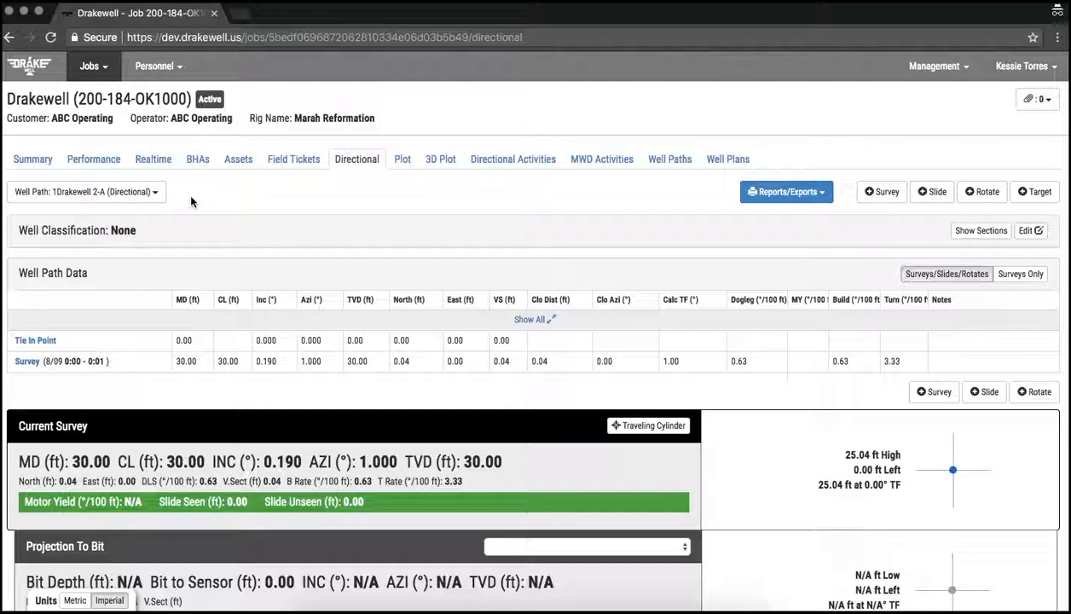
pyautogui.click(155, 192)
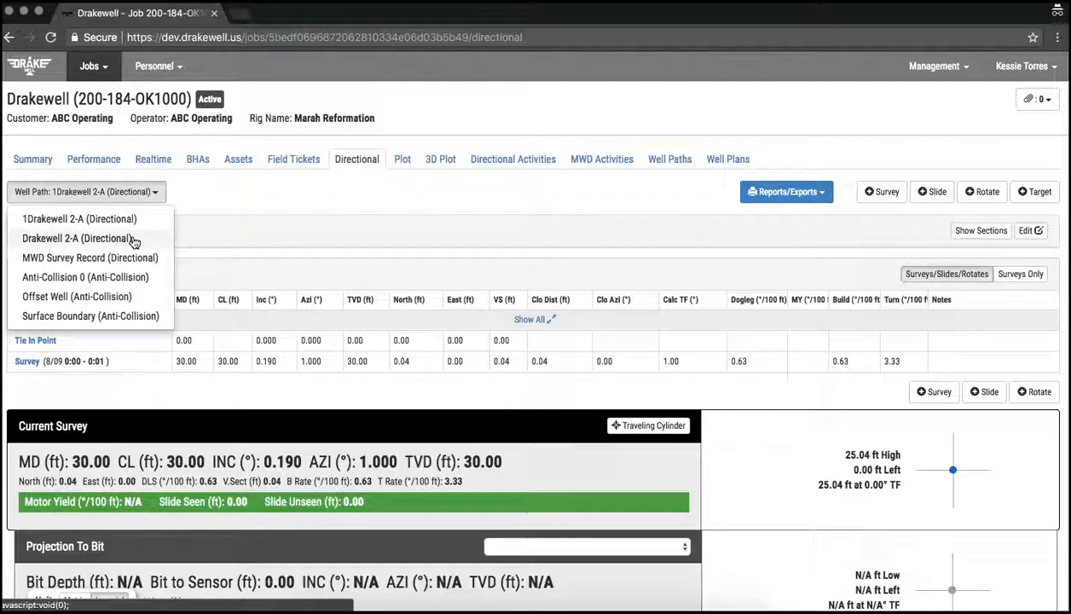
pyautogui.click(133, 240)
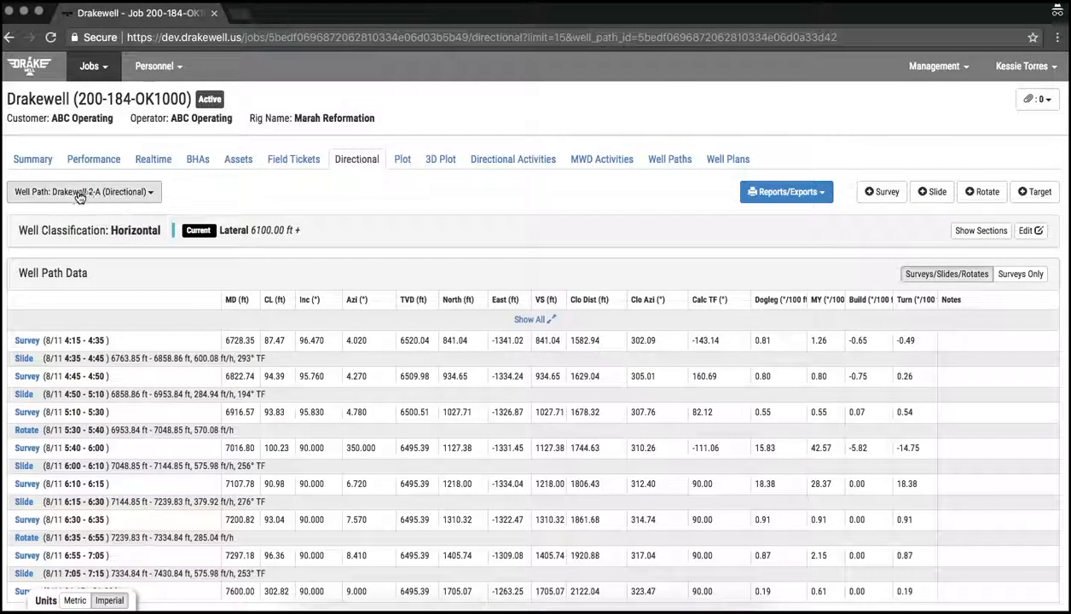
pyautogui.scroll(-2, 137, 351)
pyautogui.scroll(2, 136, 351)
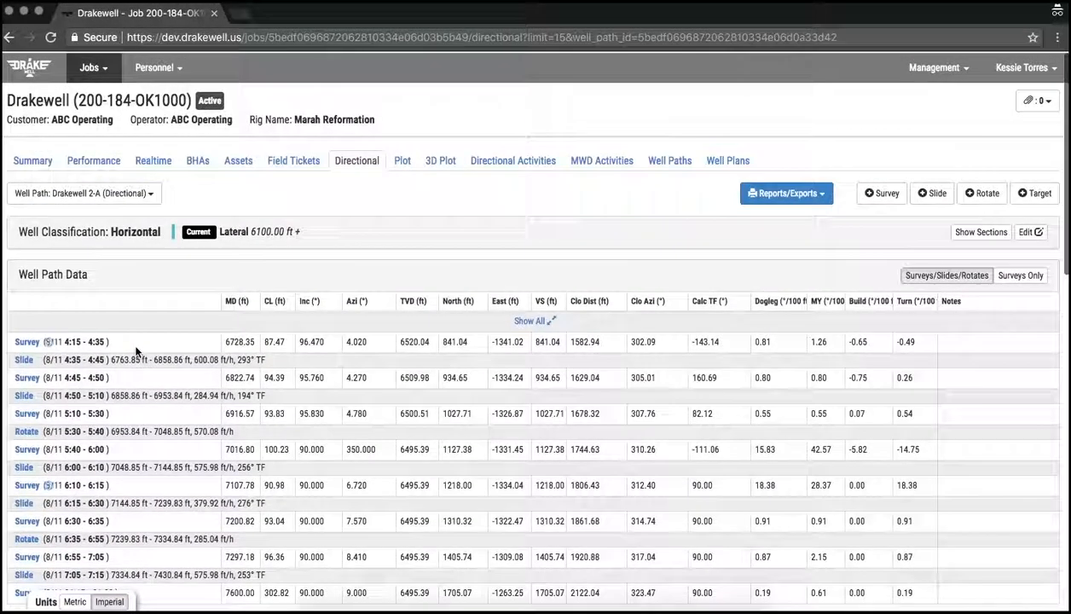
# Switch the directional data back to 1Drakewell 2-A and review its uploaded survey and current survey details.
pyautogui.click(133, 192)
pyautogui.click(131, 220)
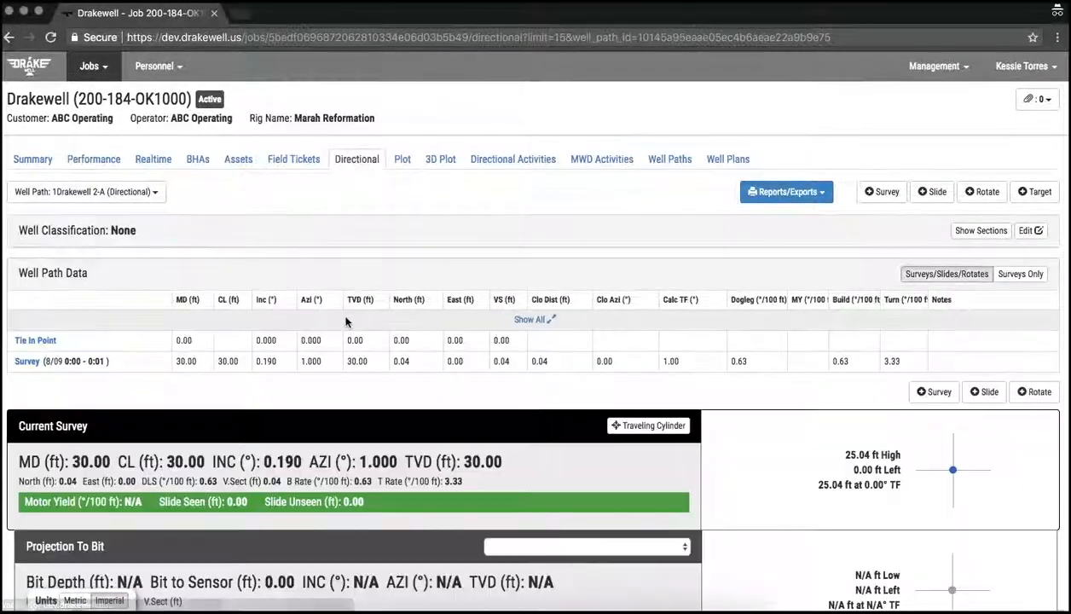
pyautogui.scroll(-1, 394, 369)
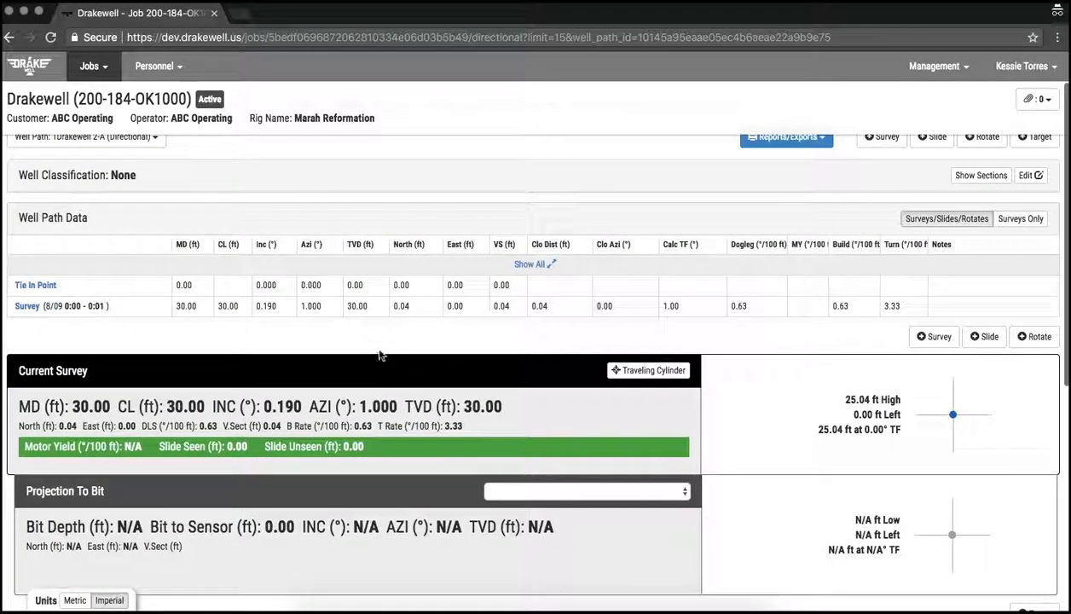
pyautogui.scroll(1, 338, 315)
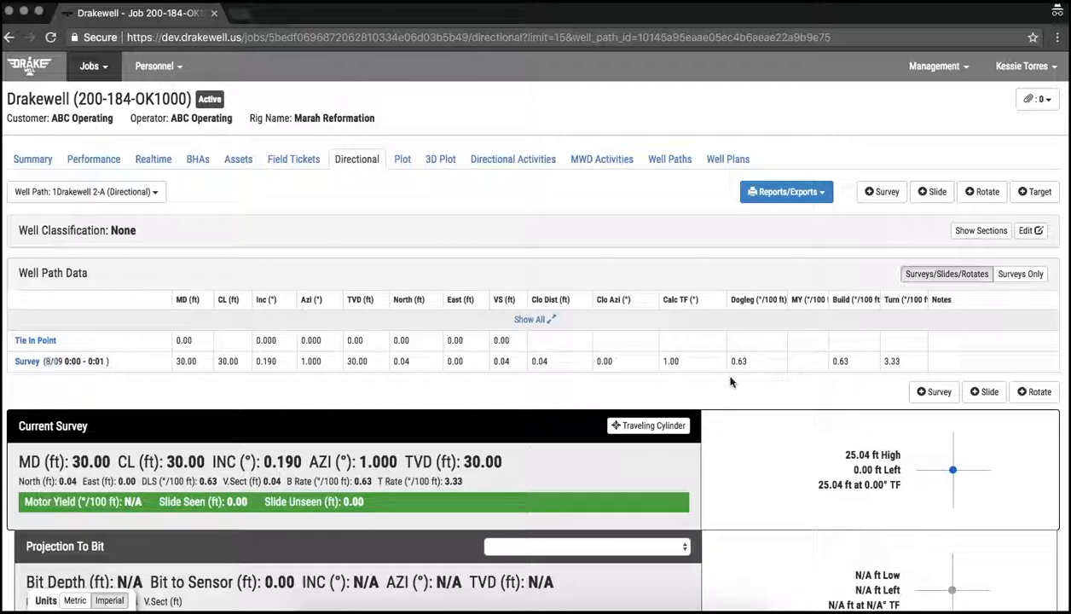
pyautogui.click(929, 391)
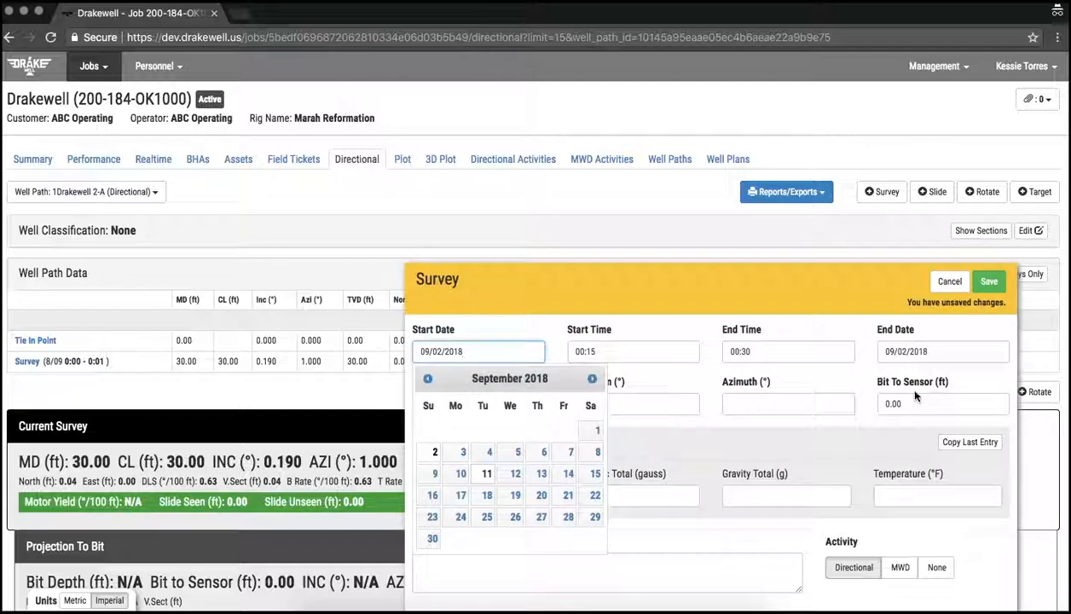
pyautogui.click(645, 406)
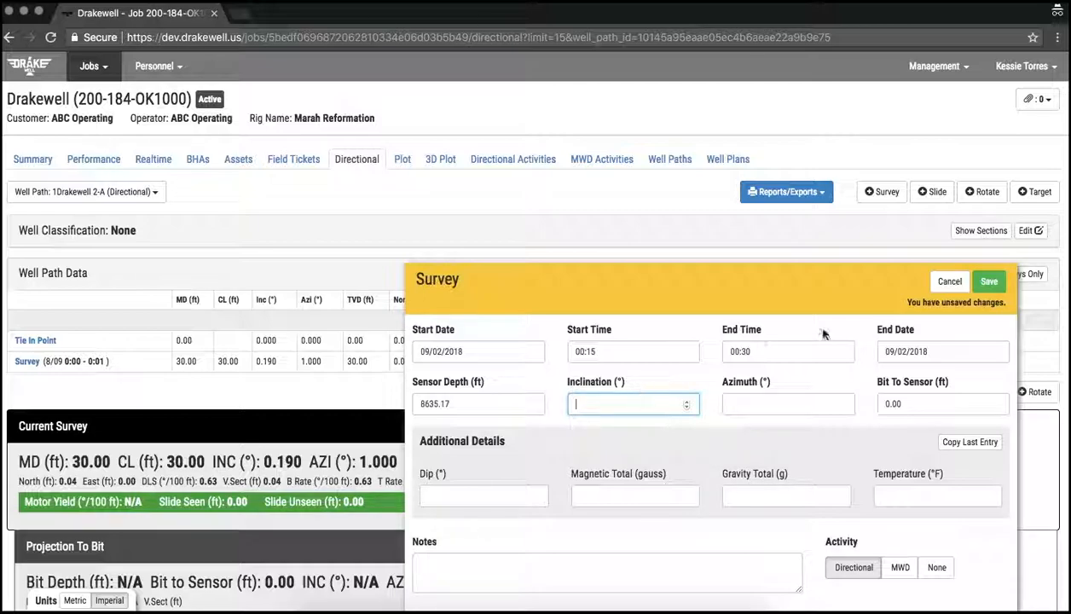
pyautogui.click(949, 281)
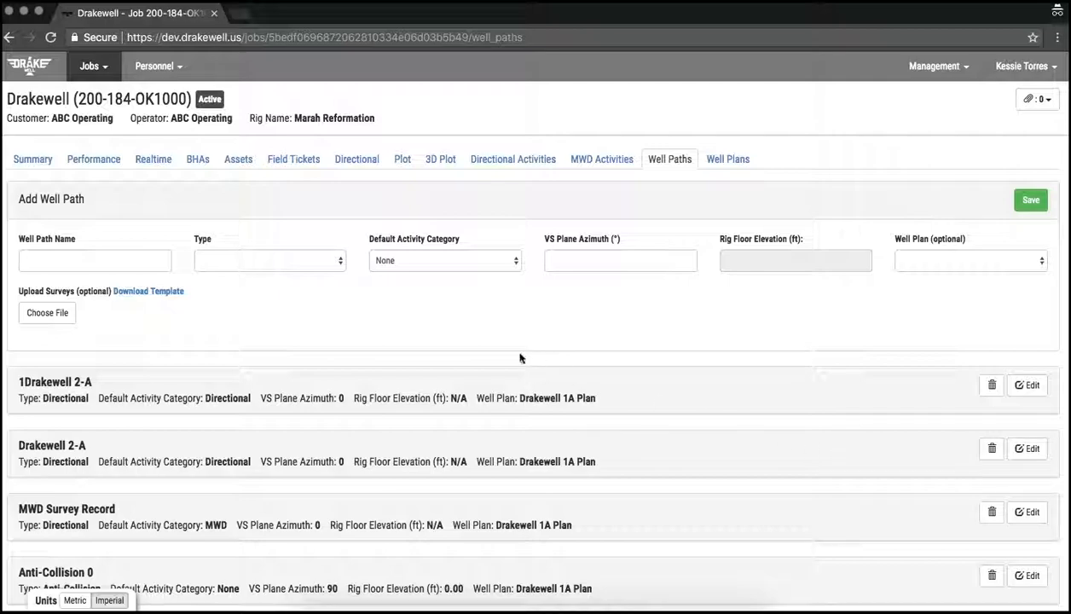
# Export the Drakewell 2-A well path's surveys from its directional data as the CSV file surveys (6) on the Desktop.
pyautogui.click(358, 161)
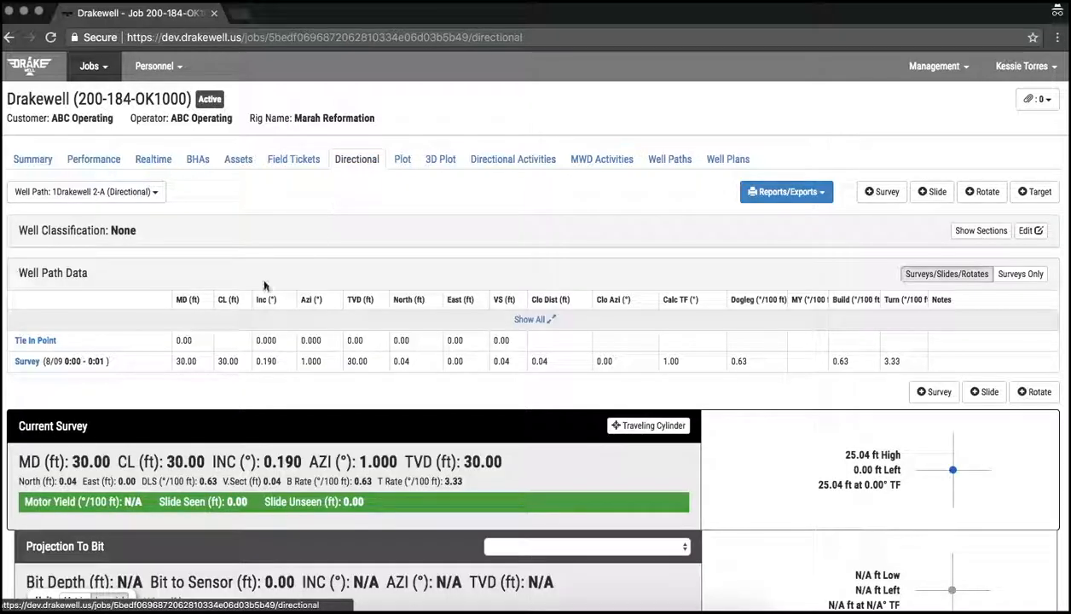
pyautogui.click(155, 192)
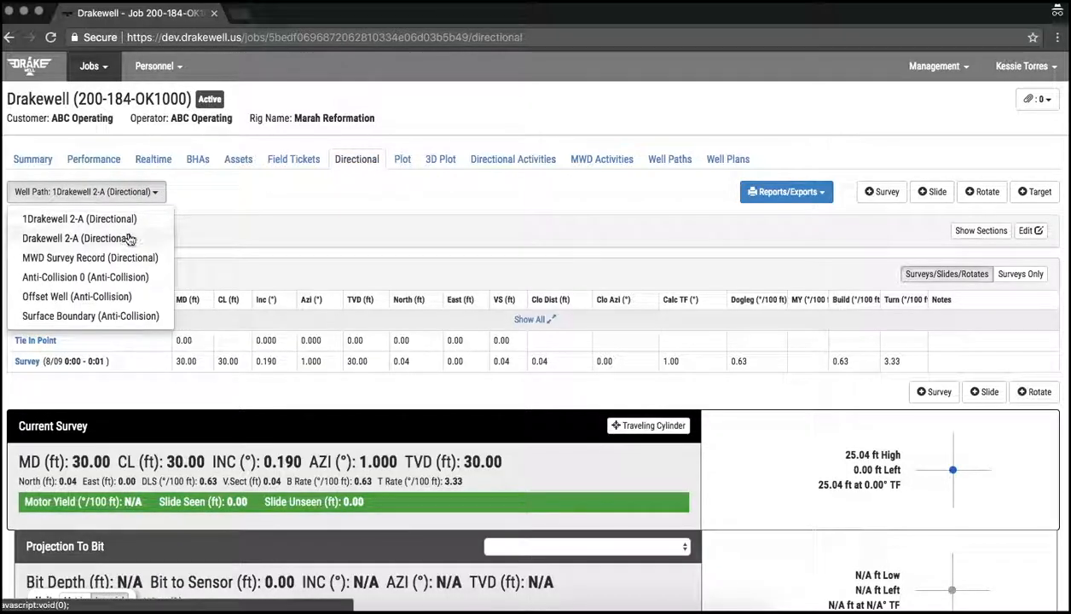
pyautogui.click(130, 237)
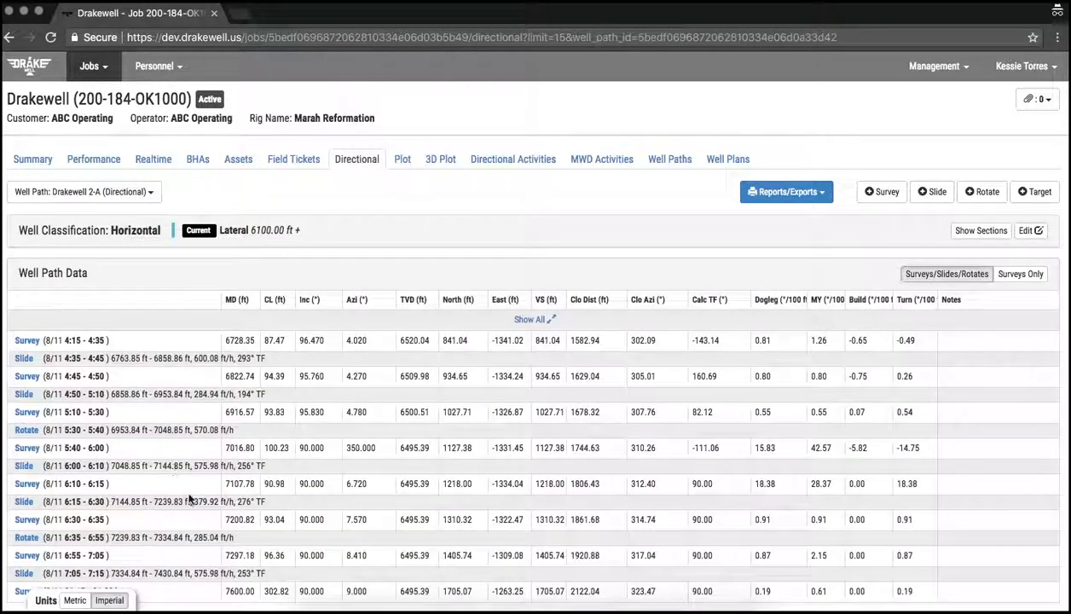
pyautogui.click(824, 196)
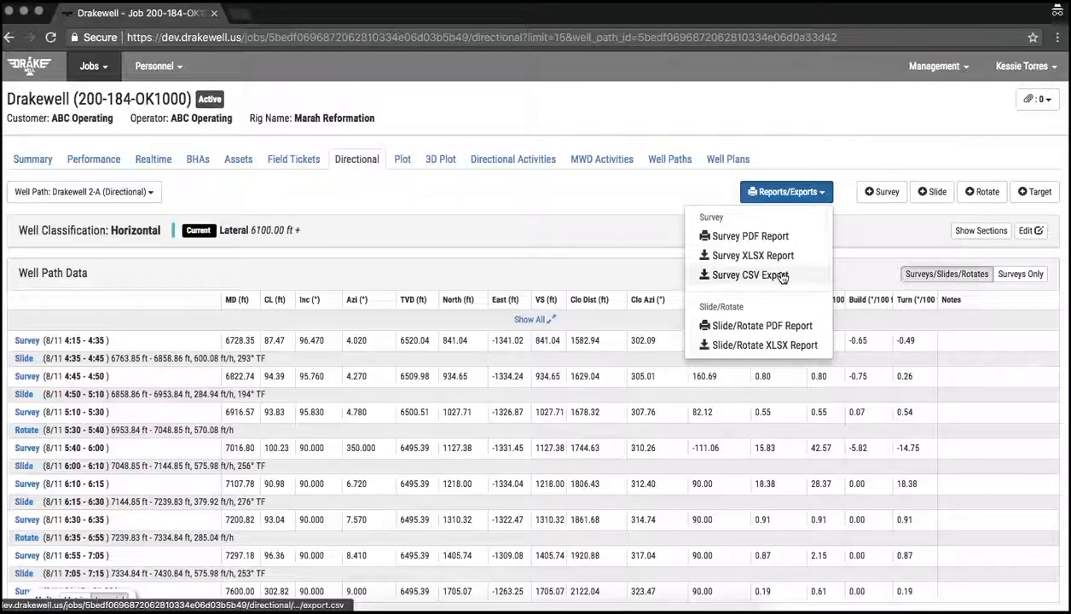
pyautogui.click(783, 276)
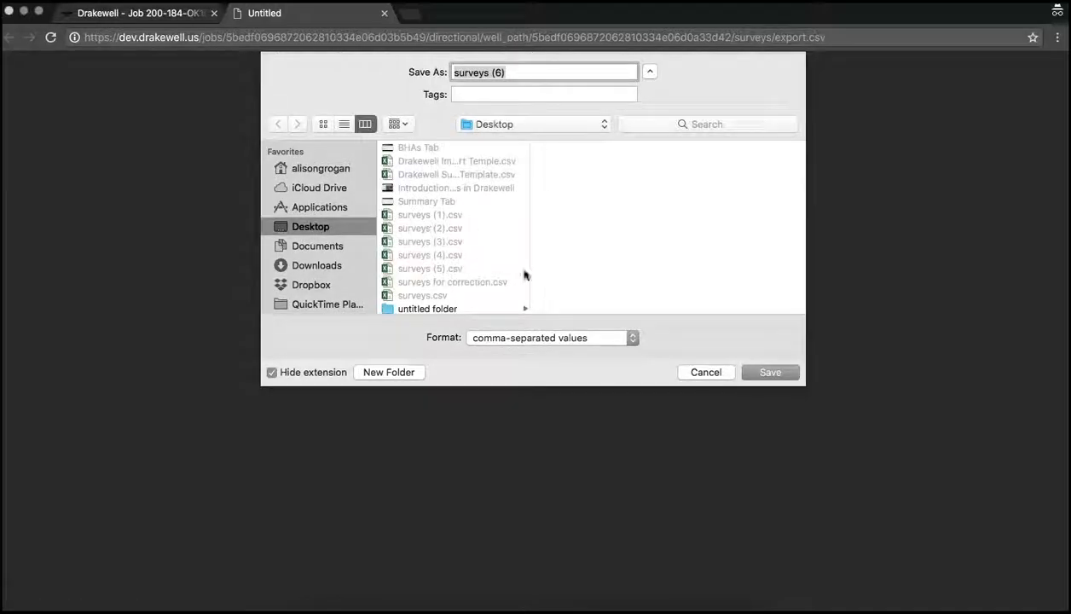
pyautogui.click(770, 373)
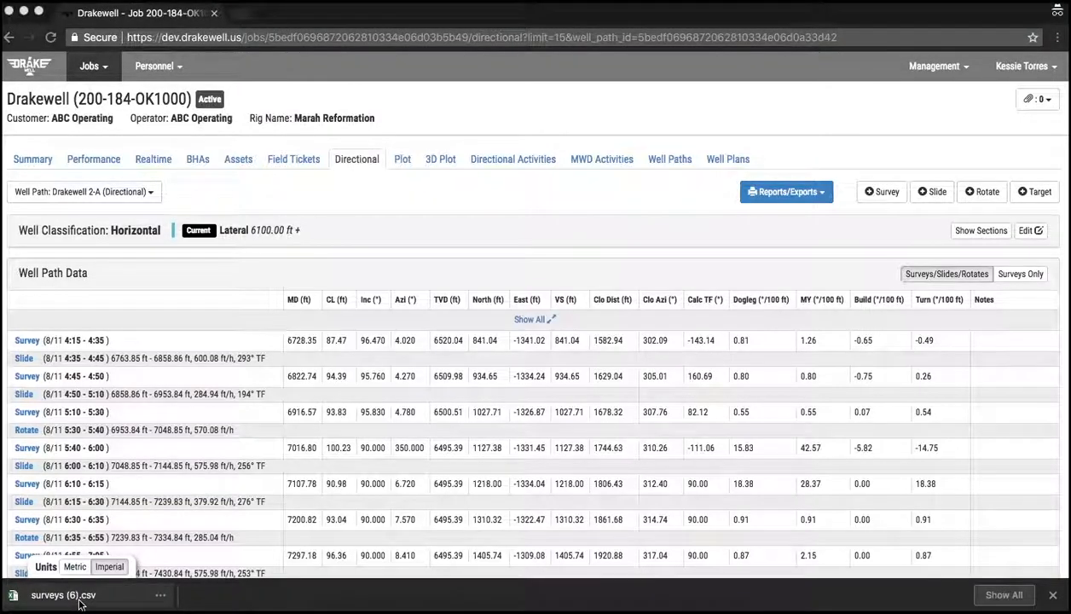
# Open the exported surveys (6).csv in Excel and examine its survey data columns and the ID column.
pyautogui.click(81, 604)
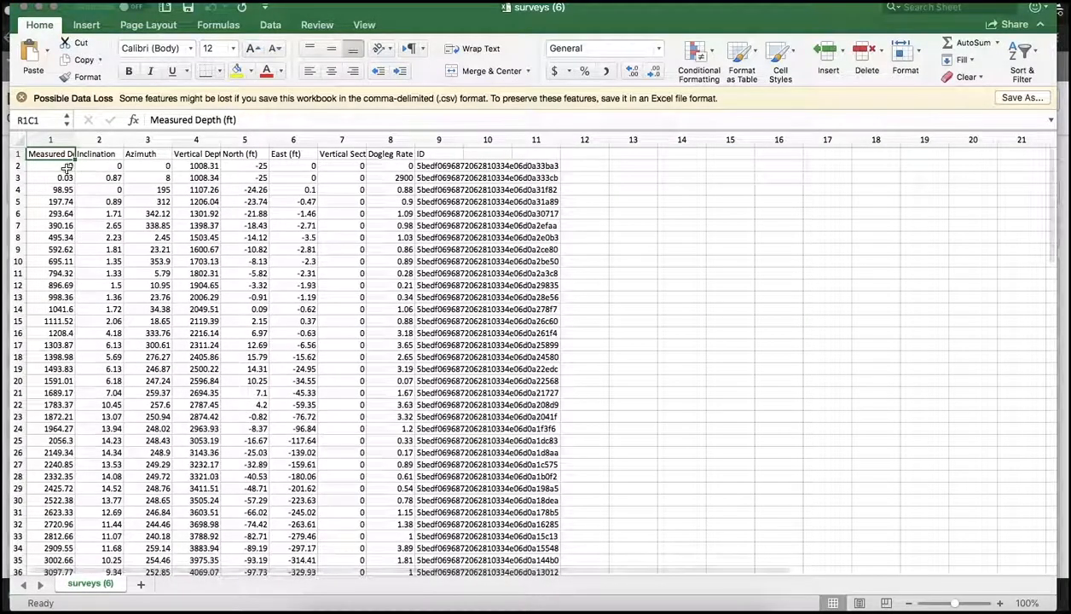
pyautogui.moveTo(67, 168); pyautogui.dragTo(226, 422)
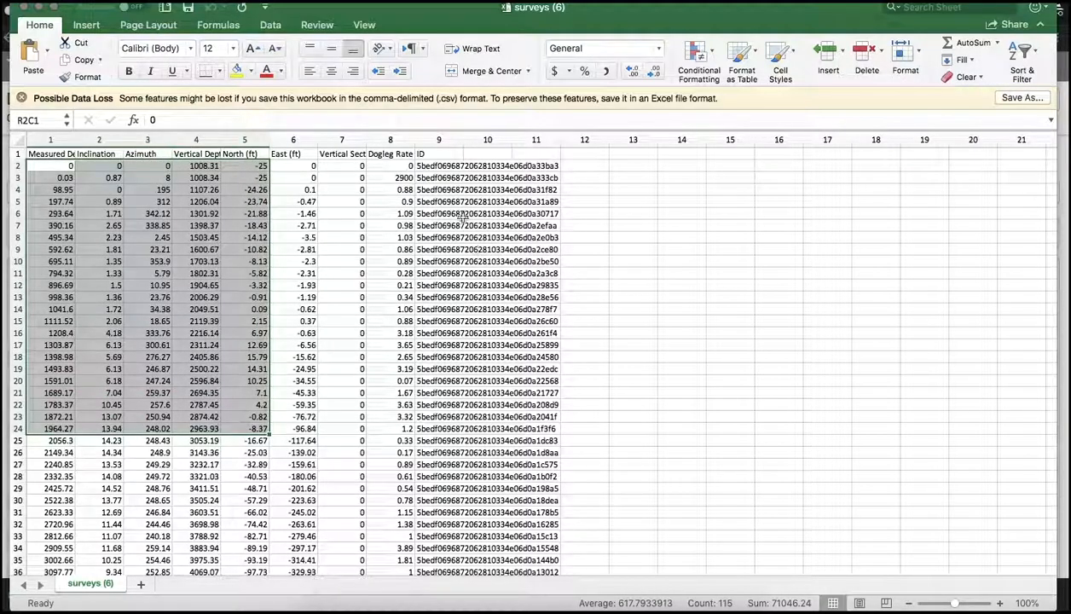
pyautogui.moveTo(444, 167); pyautogui.dragTo(452, 405)
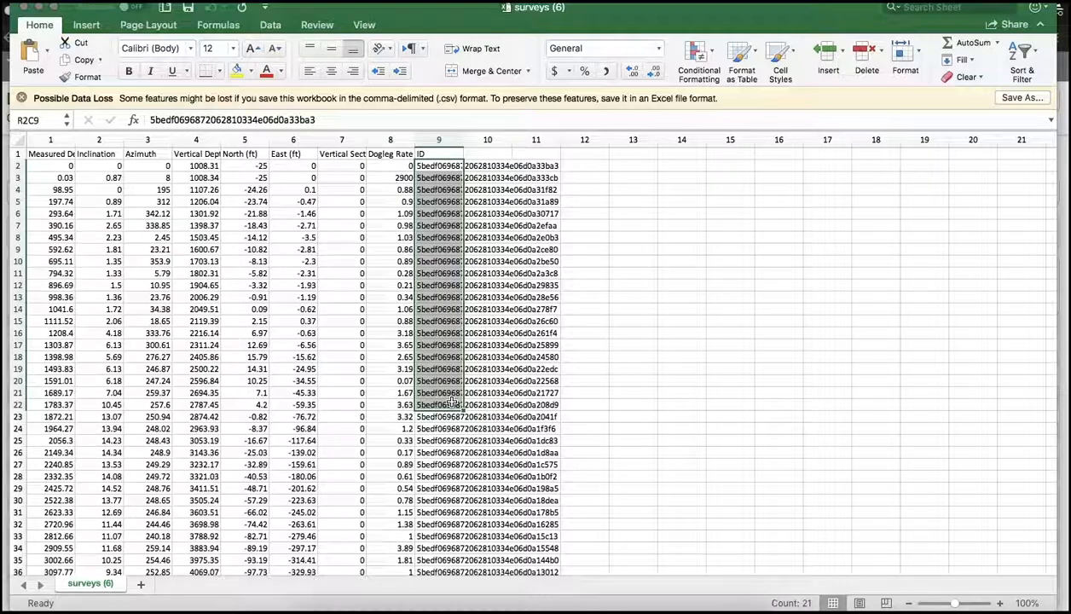
# In row 3 of surveys (6).csv, set the Inclination to 1 and the Azimuth to 8.98, and save the file.
pyautogui.click(105, 175)
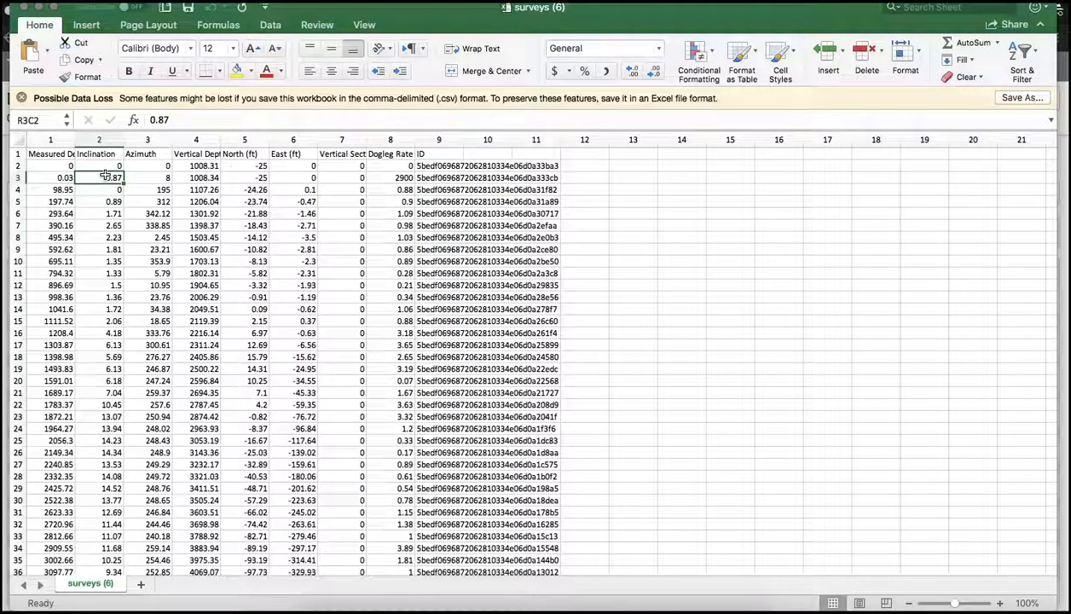
pyautogui.write('1')
pyautogui.press('Tab')
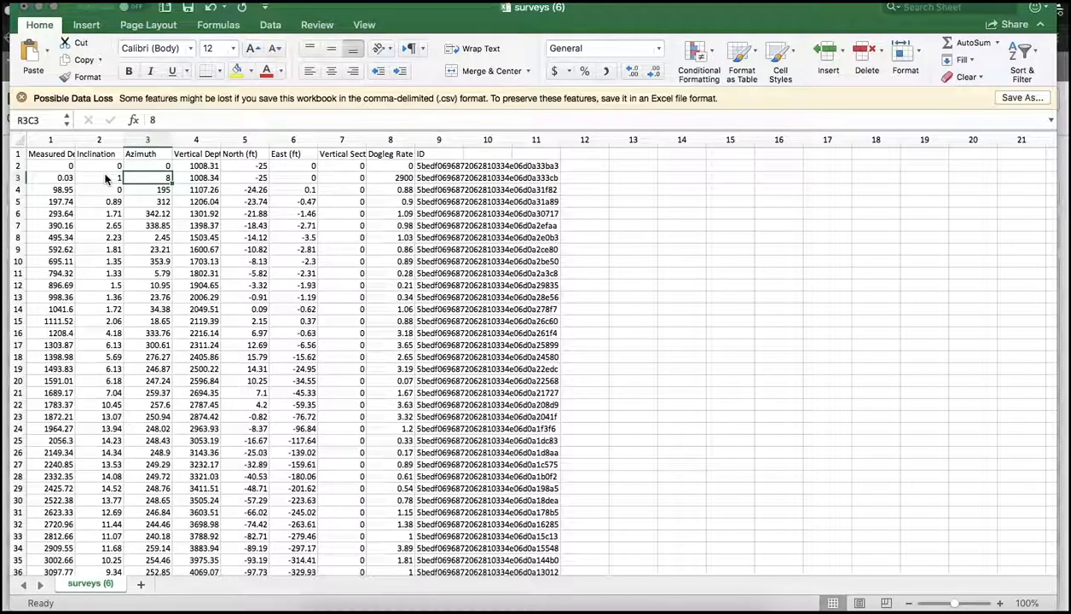
pyautogui.write('8.98')
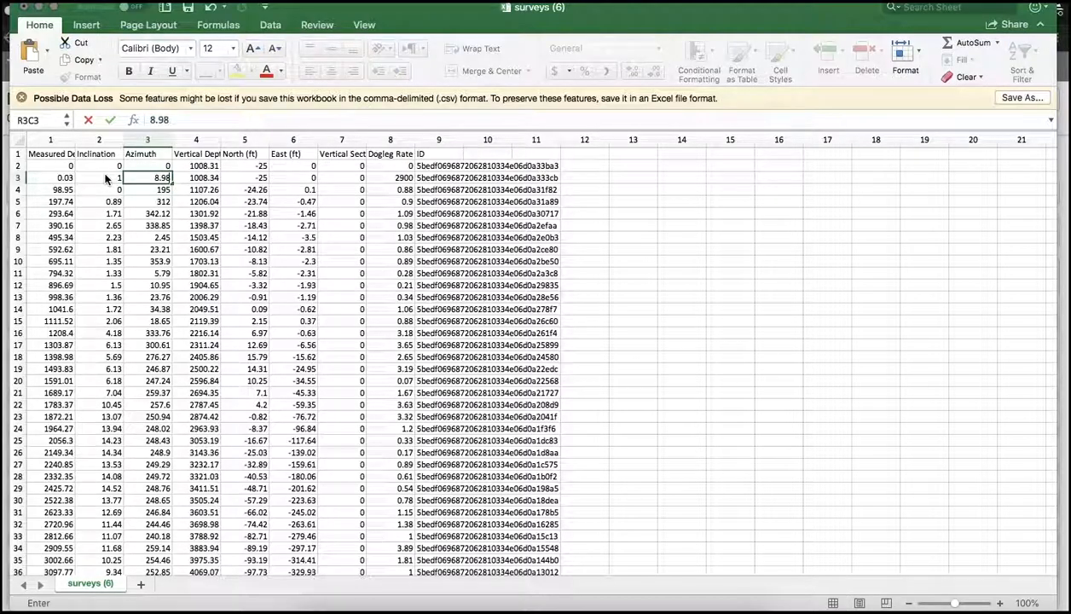
pyautogui.click(196, 237)
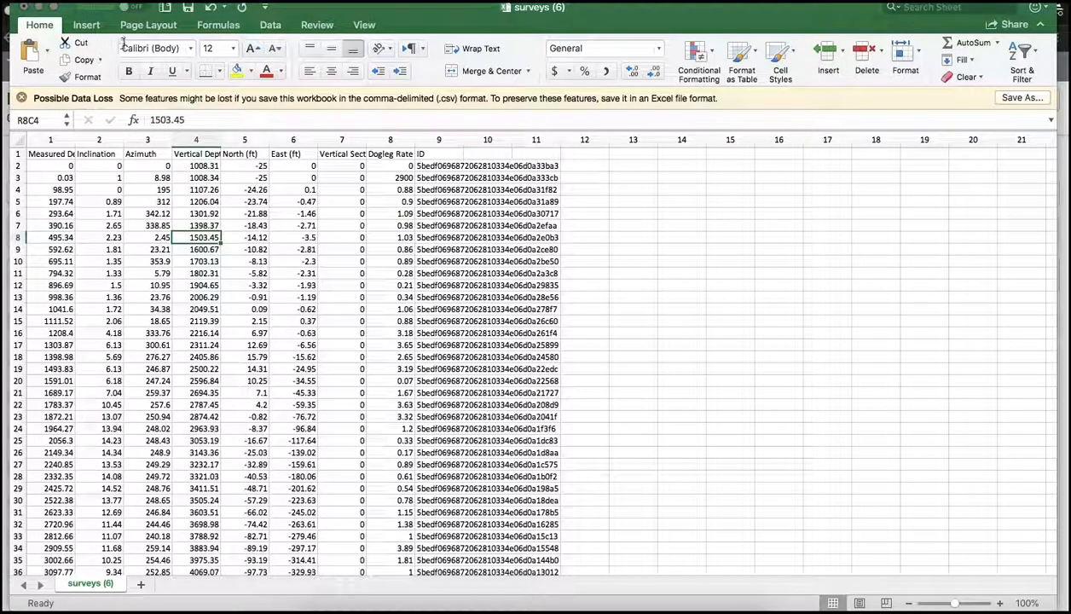
pyautogui.click(188, 7)
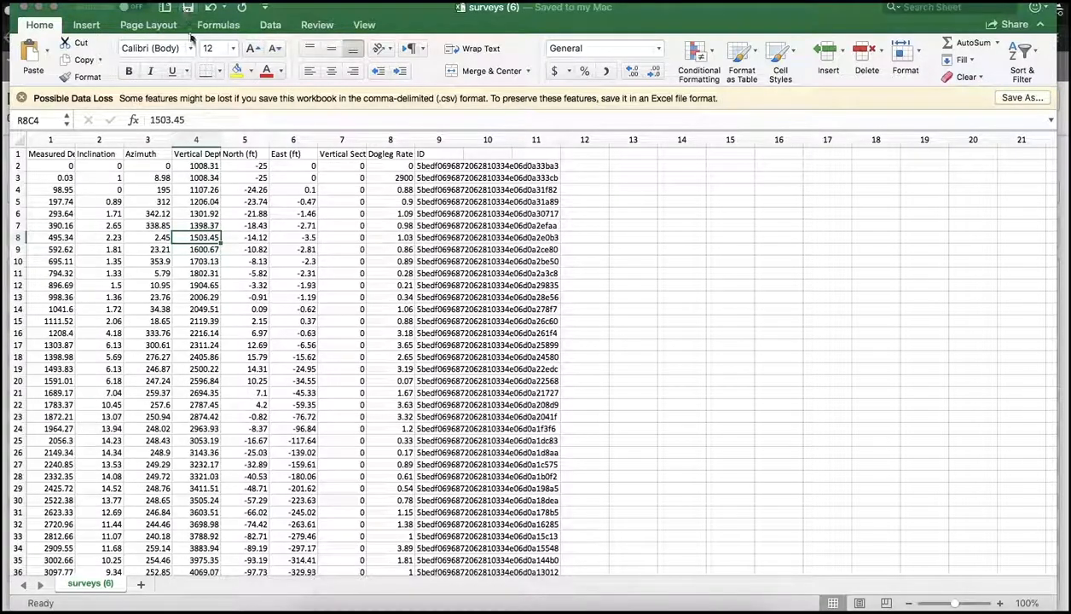
# Check row 3's ID along with its edited Inclination and Azimuth cells, and close the workbook.
pyautogui.click(427, 178)
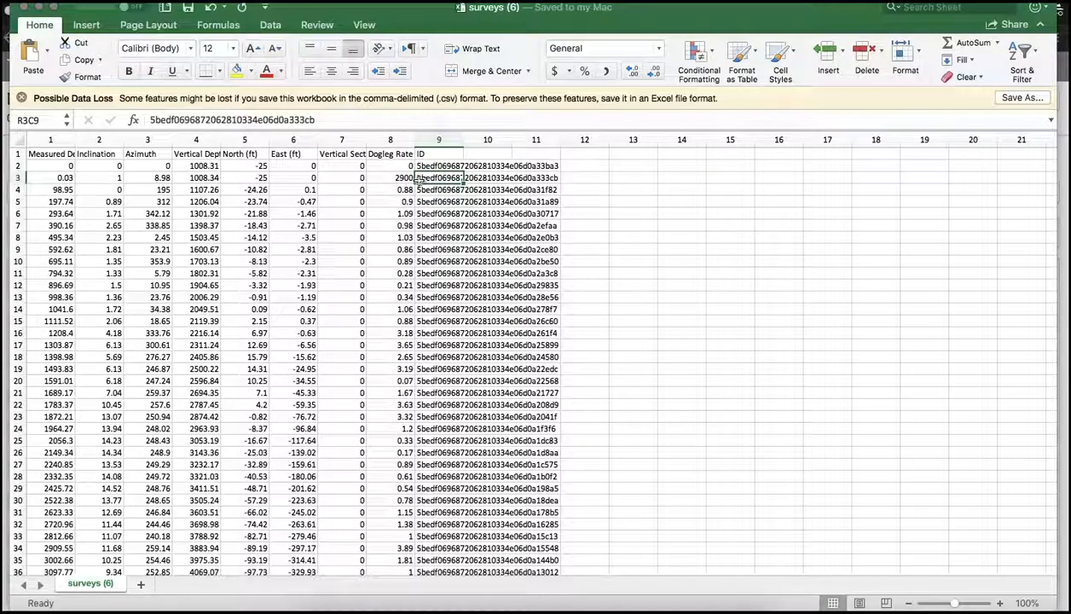
pyautogui.moveTo(104, 175); pyautogui.dragTo(150, 176)
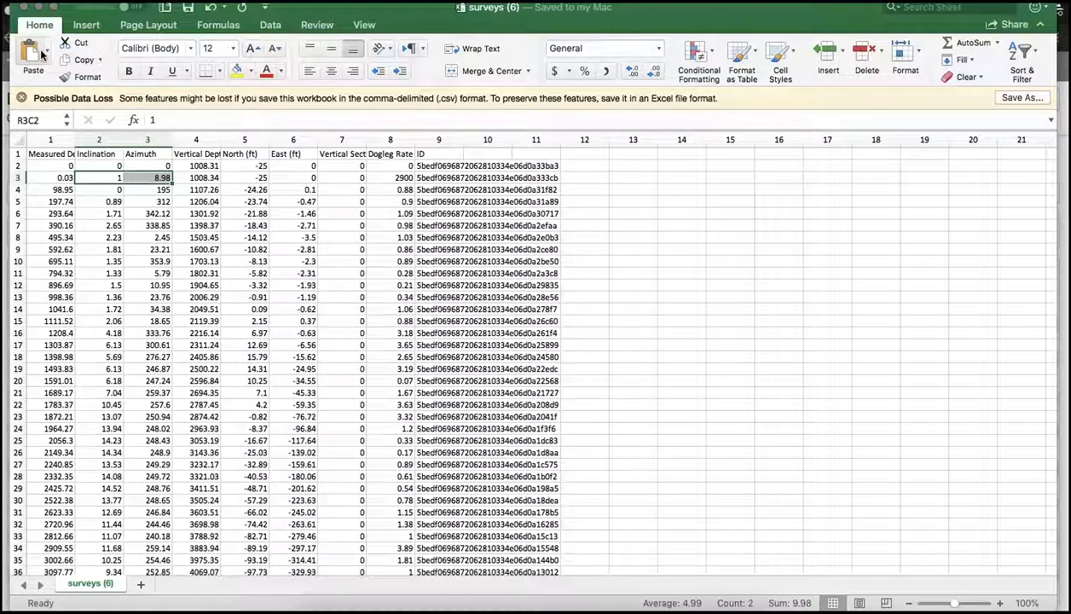
pyautogui.click(25, 7)
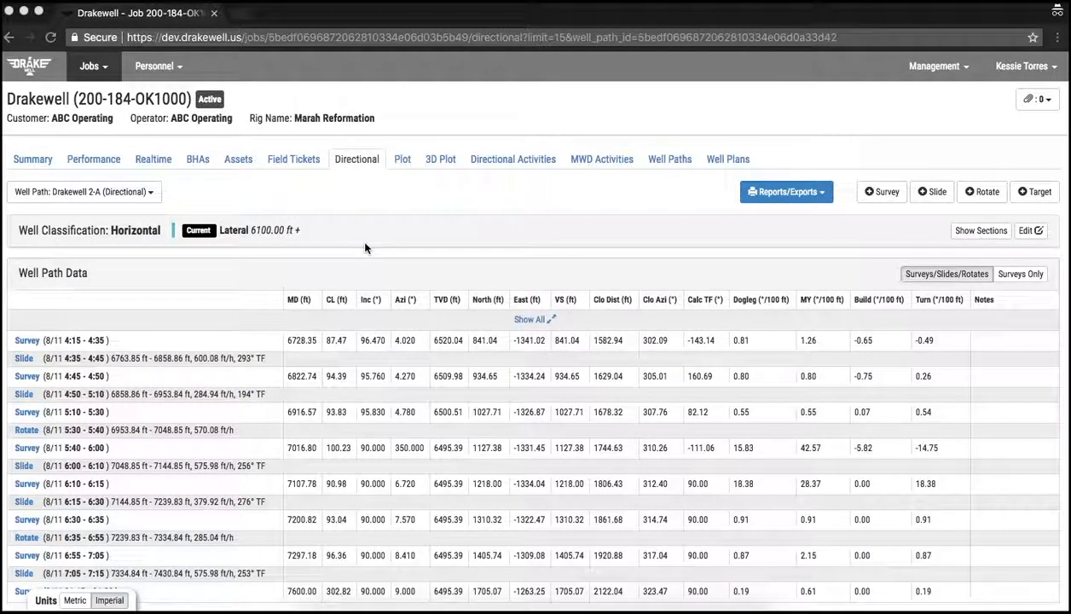
# In the Drakewell web app, edit the job's Drakewell 2-A well path and attach surveys (6).csv from the Desktop as its survey upload.
pyautogui.click(665, 168)
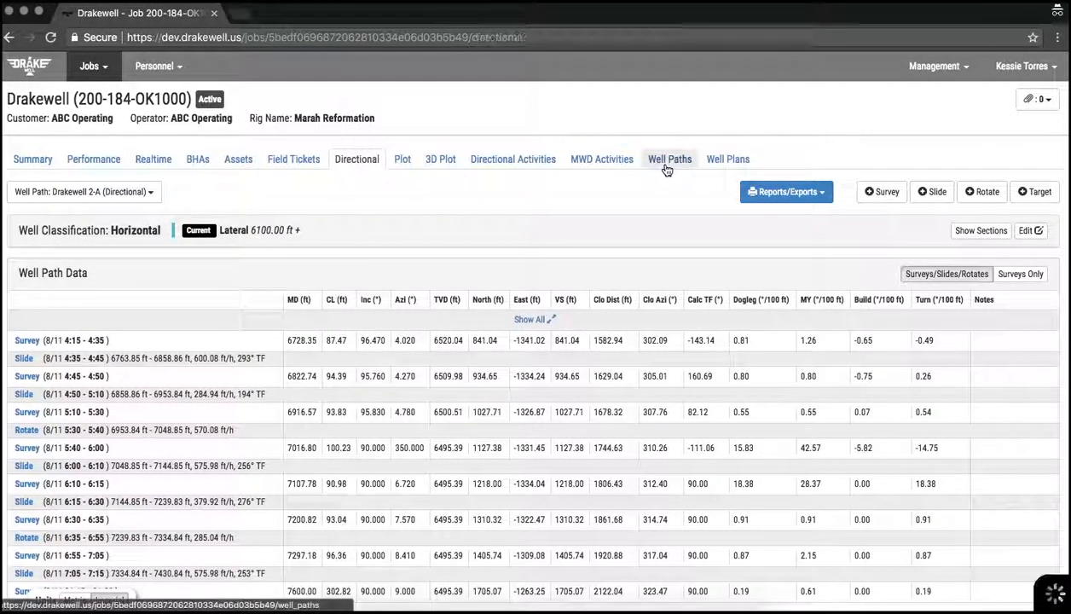
pyautogui.scroll(-1, 608, 340)
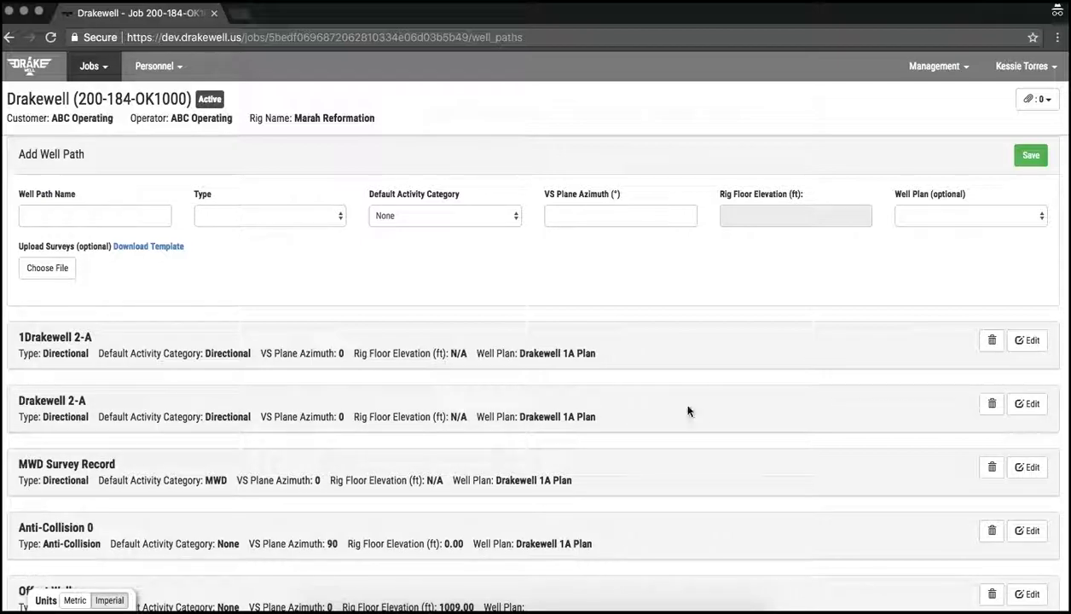
pyautogui.click(1027, 404)
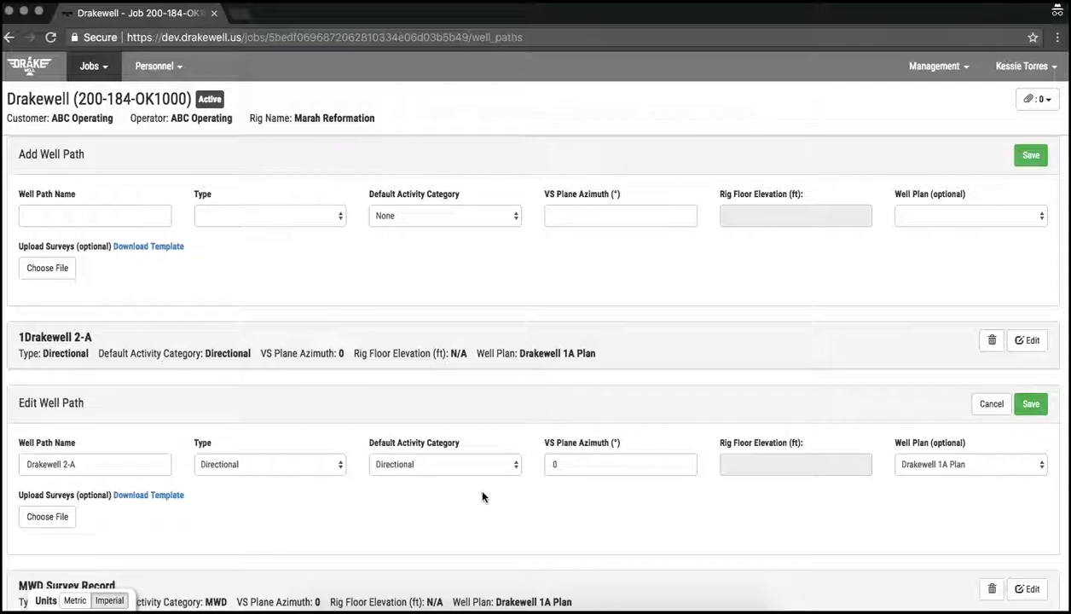
pyautogui.click(57, 517)
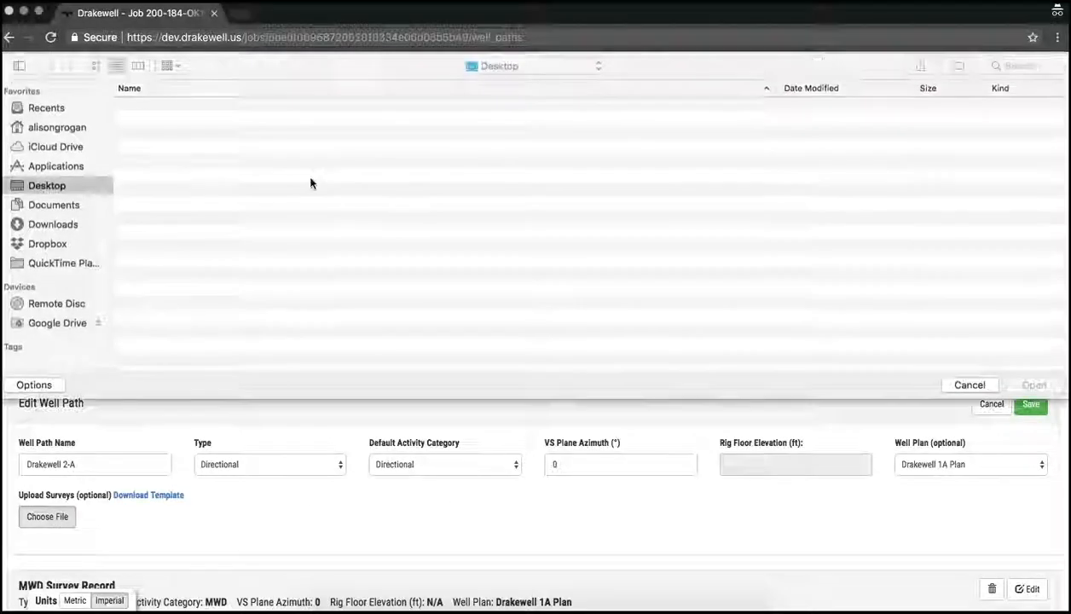
pyautogui.click(168, 247)
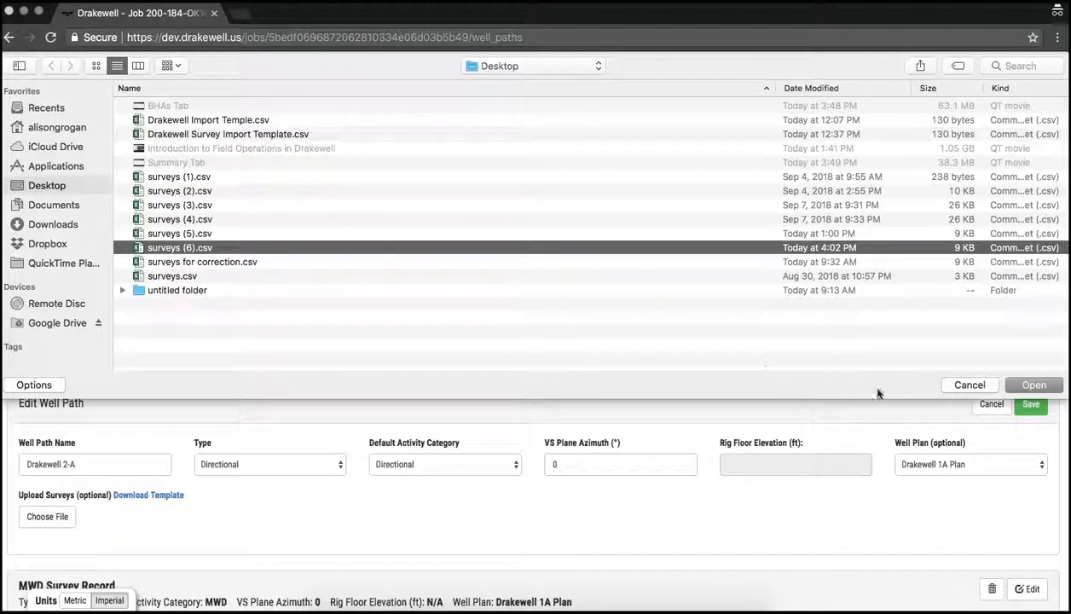
pyautogui.click(1015, 386)
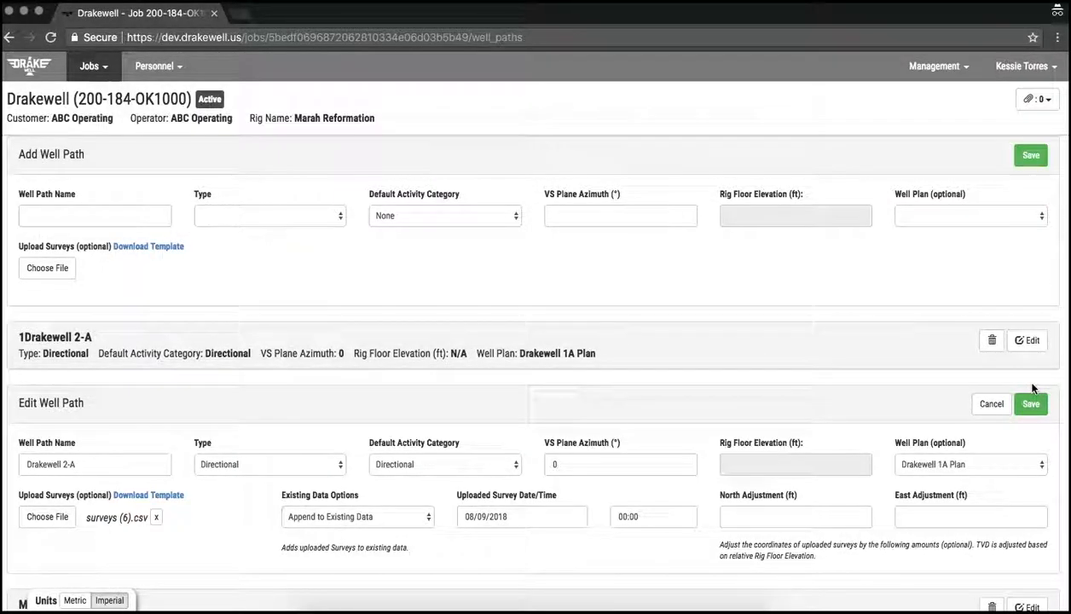
# Set the upload's existing data option to Update Existing Surveys and save the Drakewell 2-A well path.
pyautogui.click(382, 517)
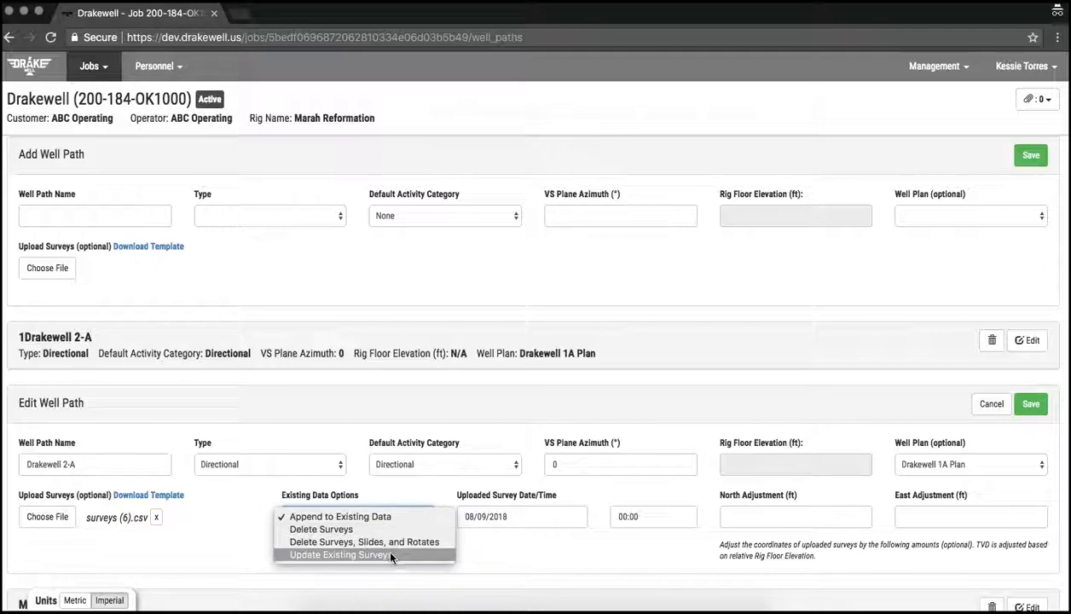
pyautogui.click(391, 555)
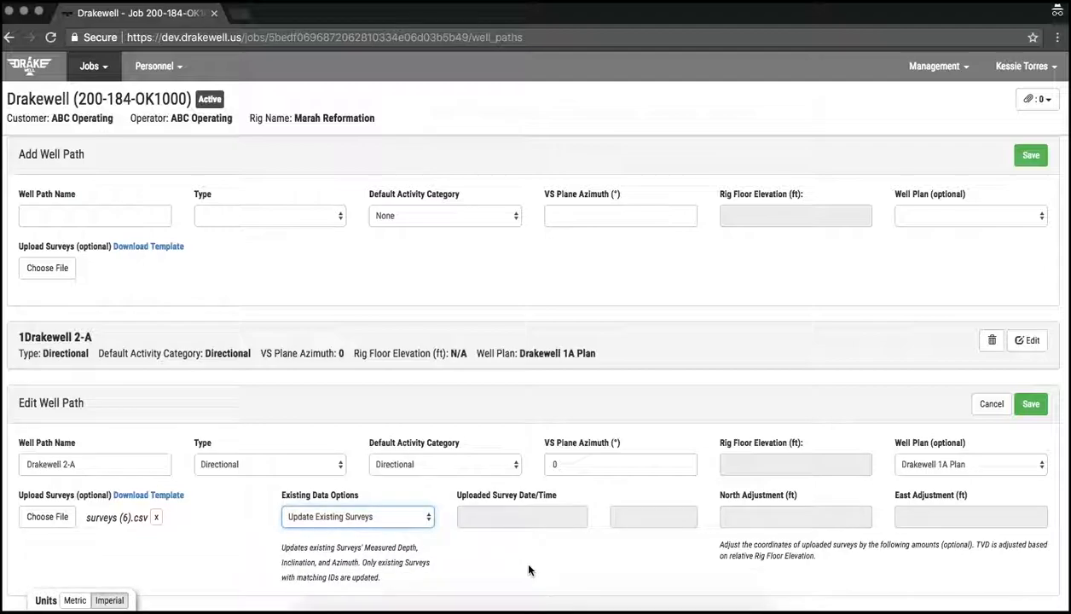
pyautogui.scroll(-1, 529, 569)
pyautogui.scroll(-2, 529, 569)
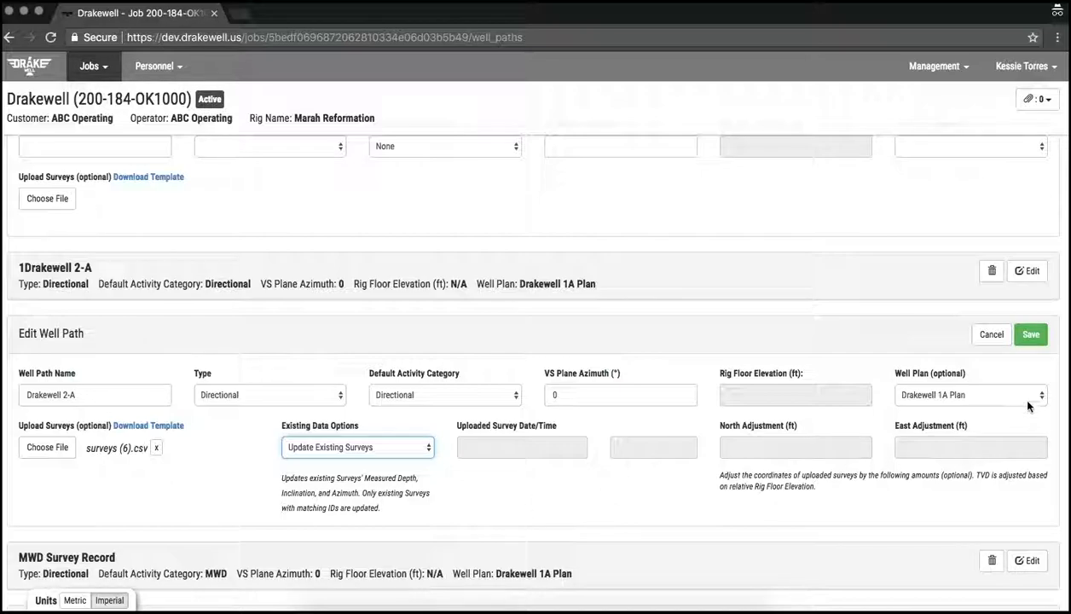
pyautogui.click(1031, 336)
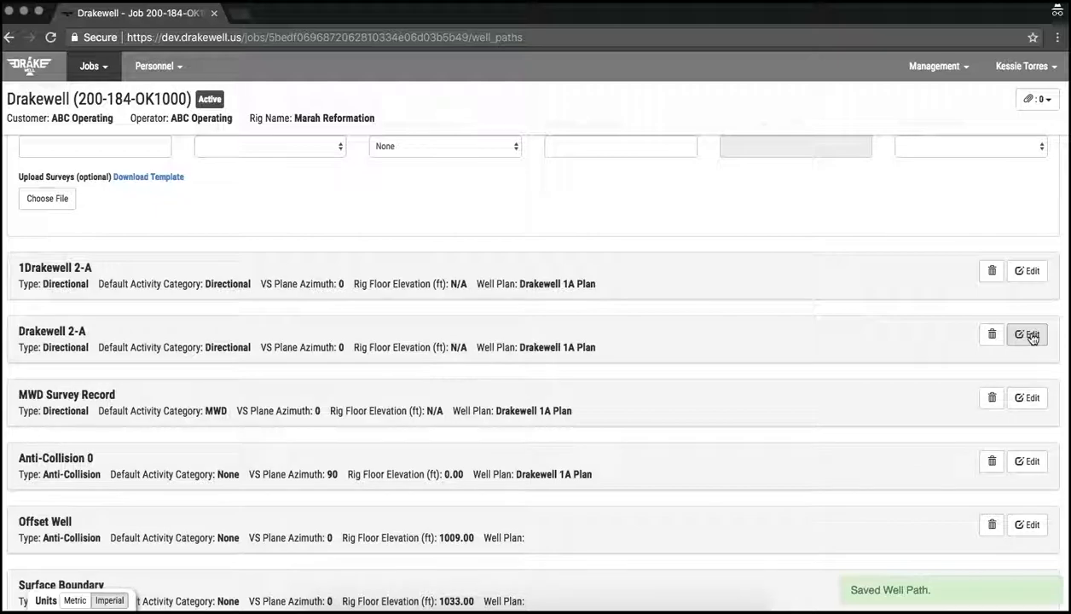
pyautogui.scroll(3, 643, 342)
pyautogui.rightClick(644, 342)
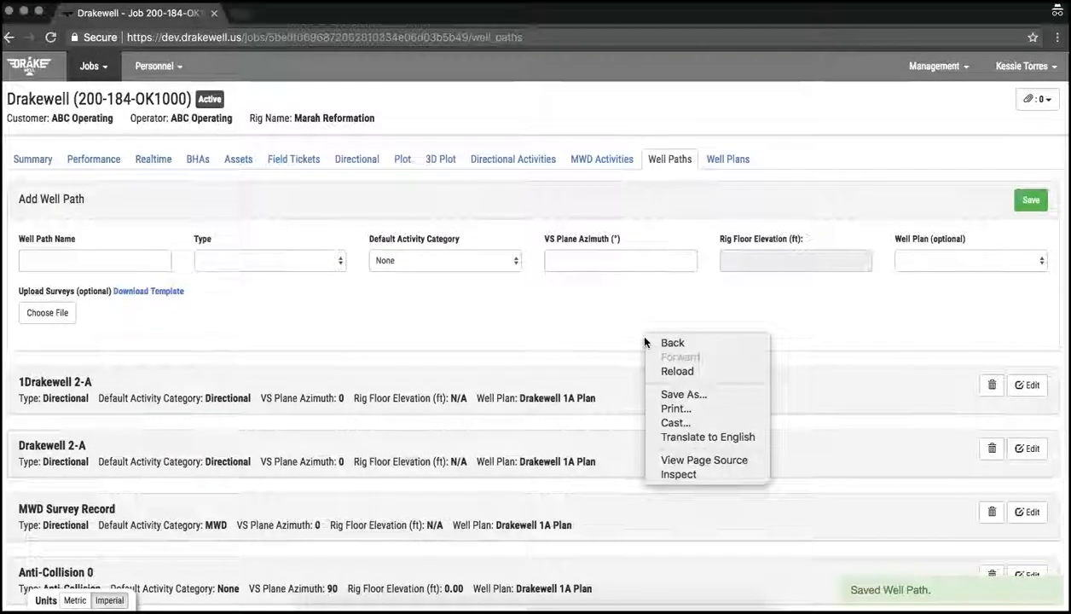
pyautogui.click(595, 329)
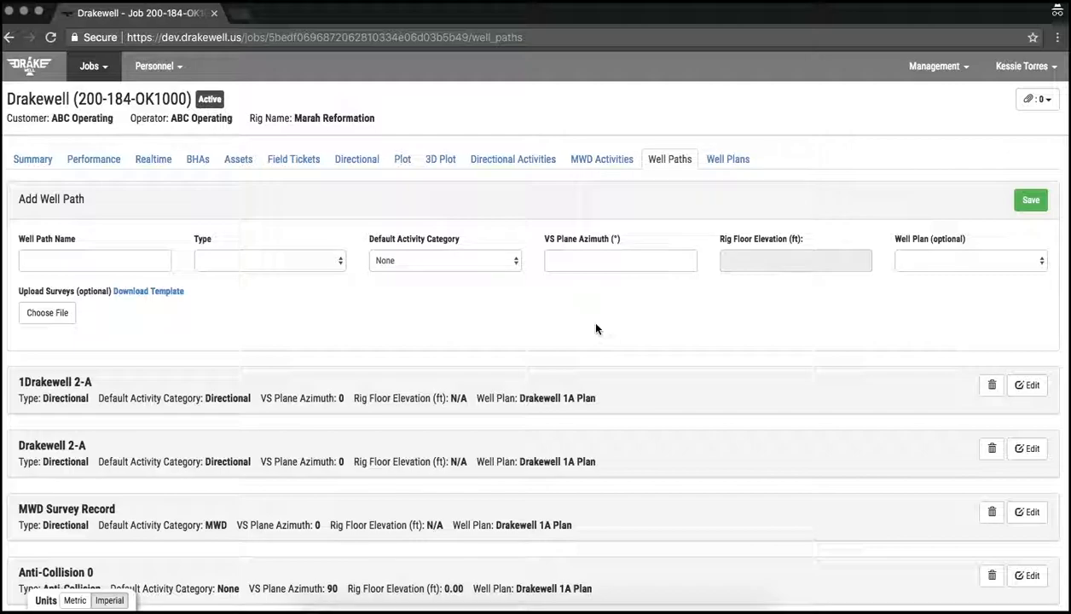
pyautogui.scroll(-3, 596, 329)
pyautogui.scroll(3, 596, 329)
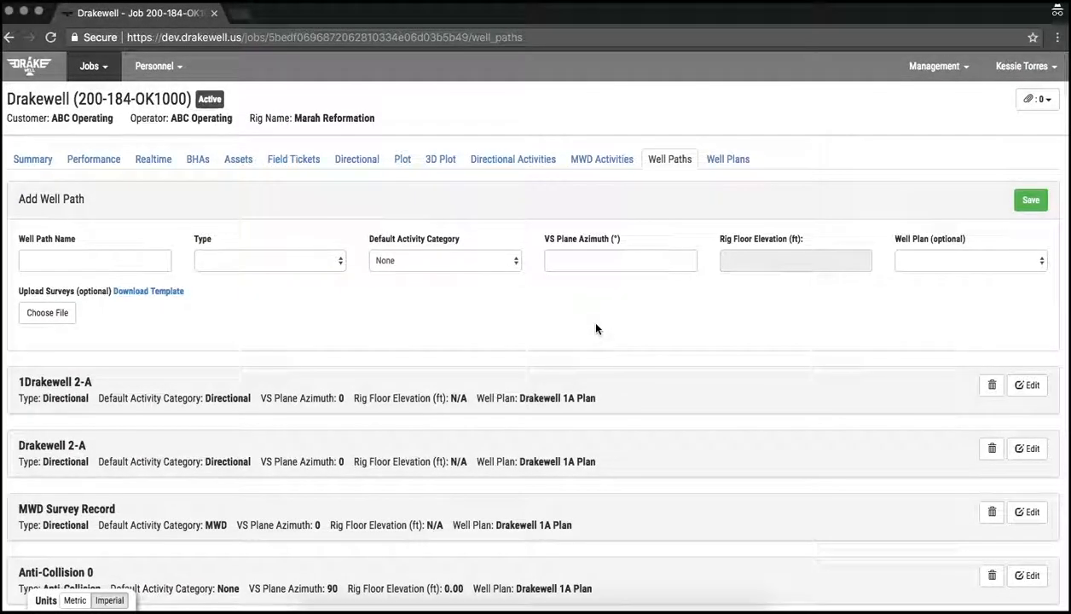